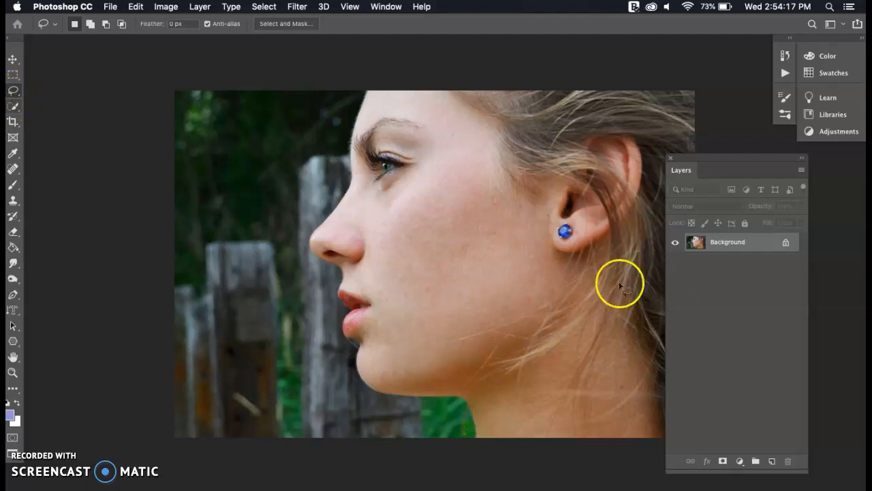
# - On a new layer, outline a jagged flame-like shape under the eye and fill it with light violet-blue
pyautogui.click(772, 460)
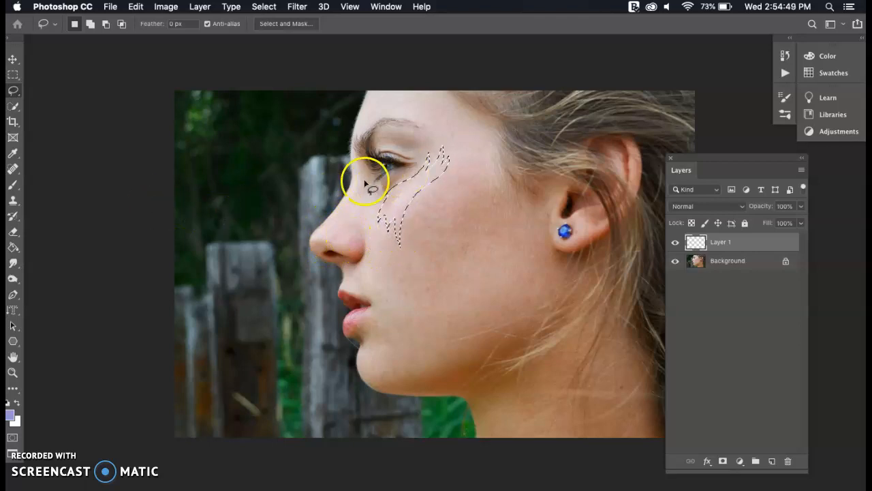
pyautogui.click(13, 247)
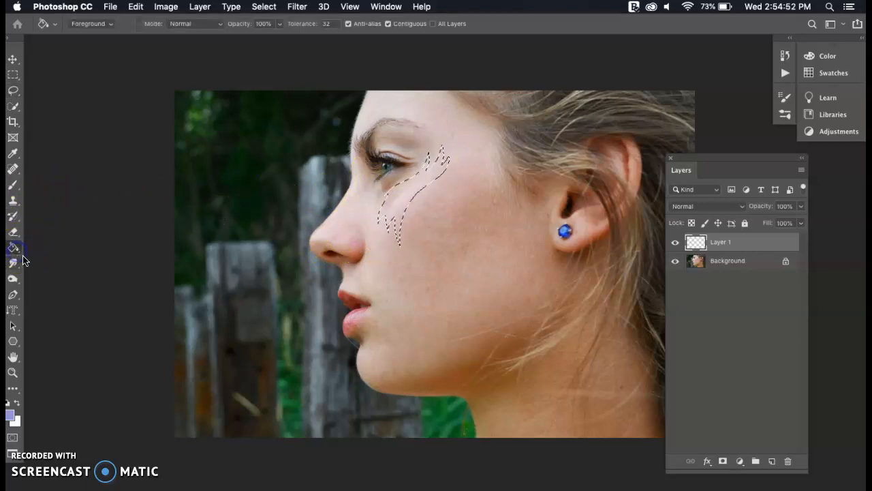
pyautogui.click(11, 414)
pyautogui.click(443, 132)
pyautogui.click(407, 206)
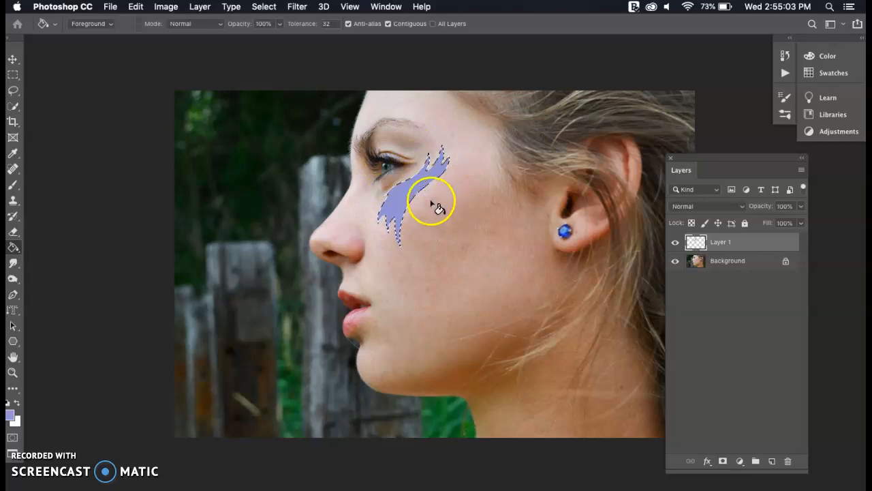
pyautogui.press('super+d')
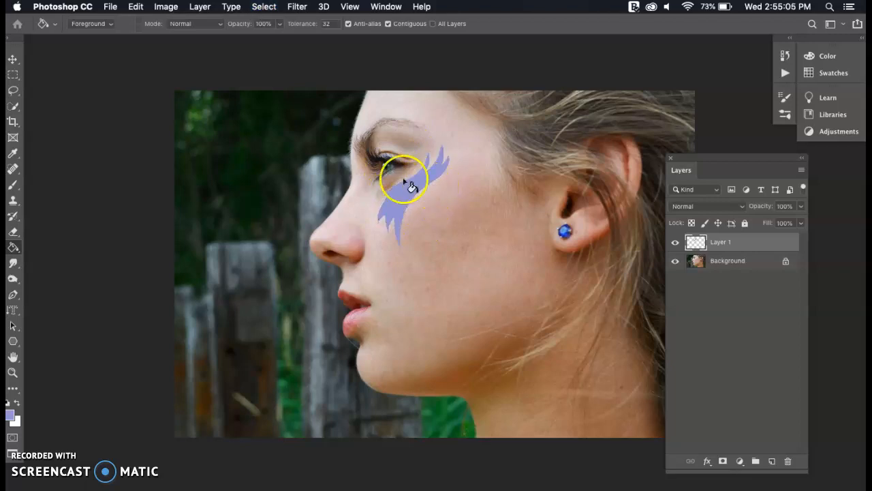
# - Outline a second jagged shape on the cheek beside the violet-blue one and fill it with light pinkish purple
pyautogui.click(13, 92)
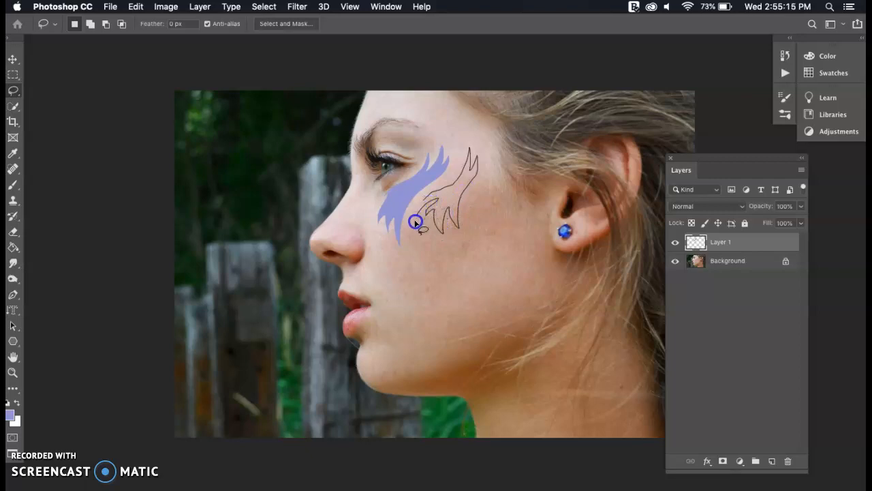
pyautogui.moveTo(428, 199); pyautogui.dragTo(426, 200)
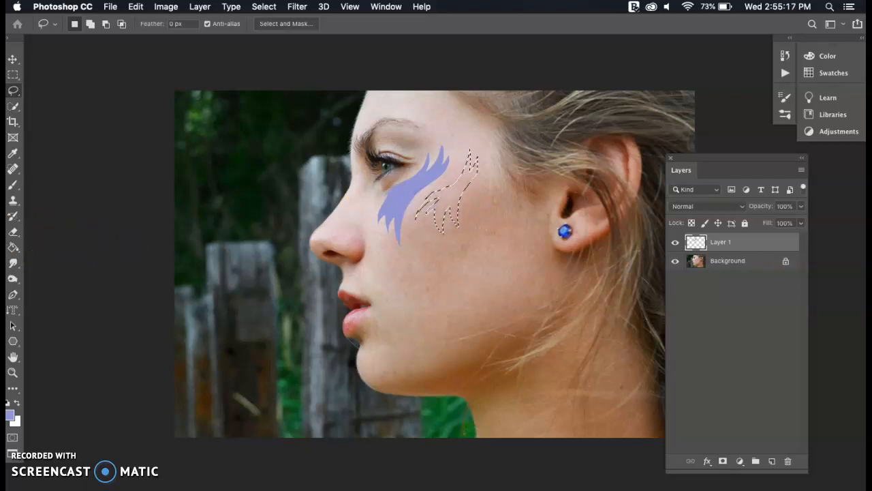
pyautogui.click(13, 248)
pyautogui.click(11, 416)
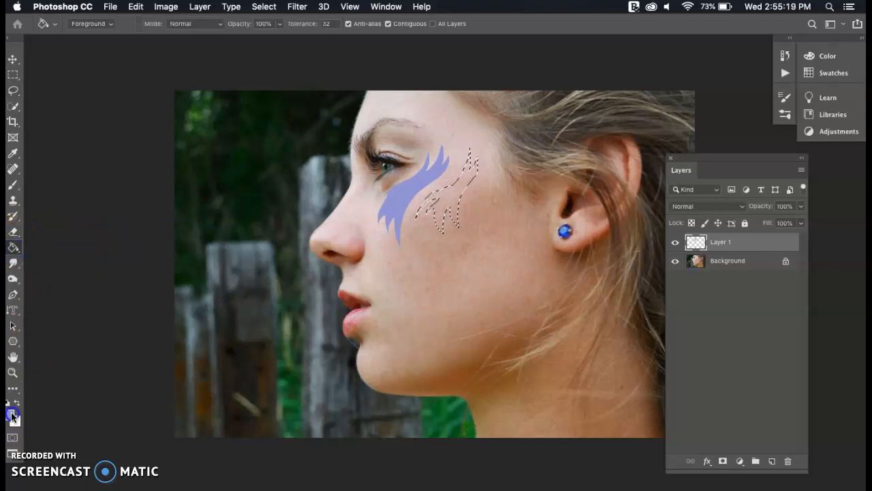
pyautogui.click(335, 169)
pyautogui.click(441, 130)
pyautogui.click(453, 195)
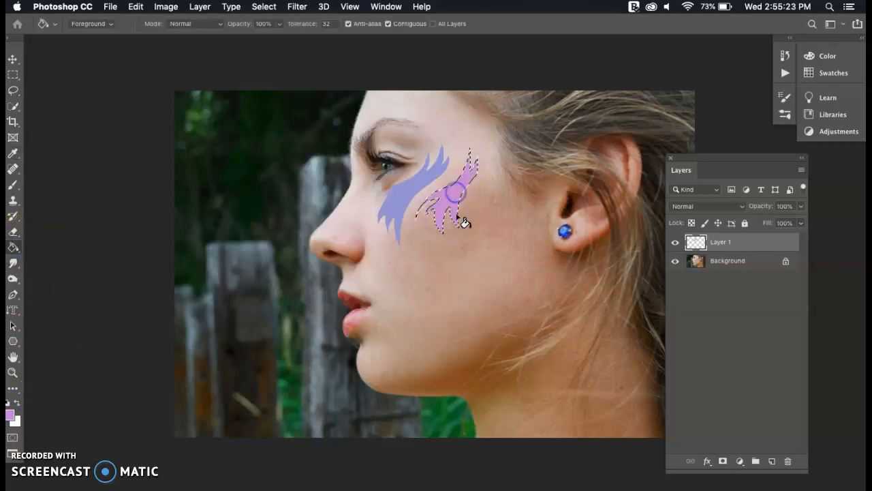
pyautogui.press('super+d')
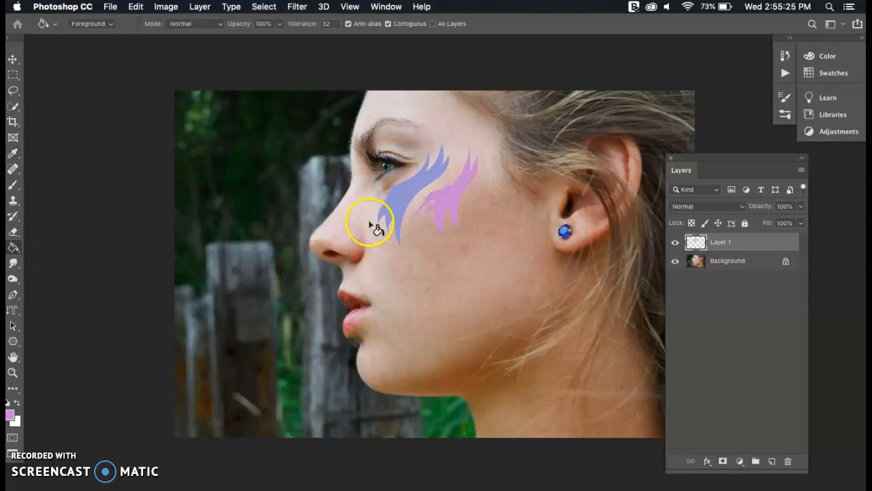
pyautogui.click(13, 249)
pyautogui.click(41, 245)
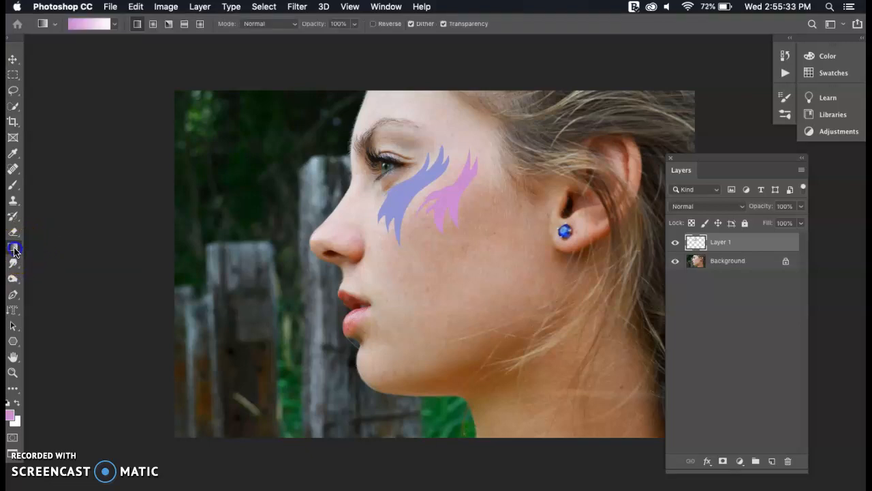
pyautogui.click(14, 251)
pyautogui.click(42, 255)
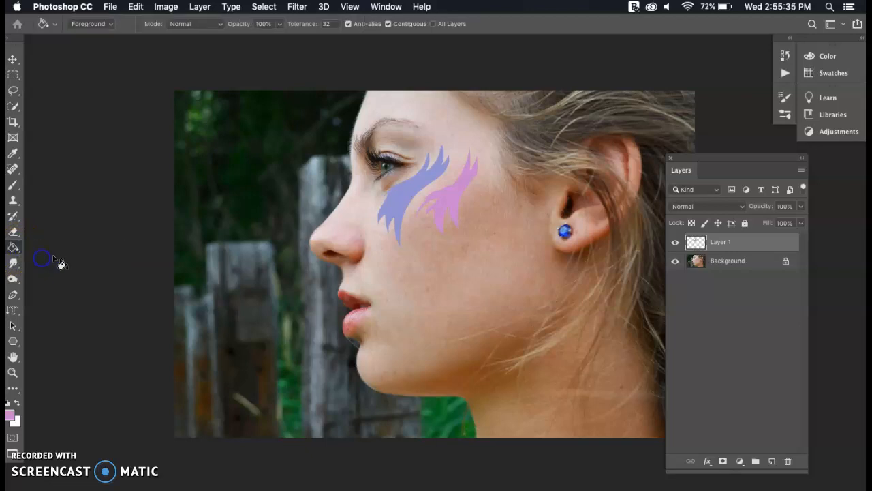
# - Outline a larger jagged shape on the lower cheek, fill it with teal 8fccc6 and clear the selection
pyautogui.click(12, 91)
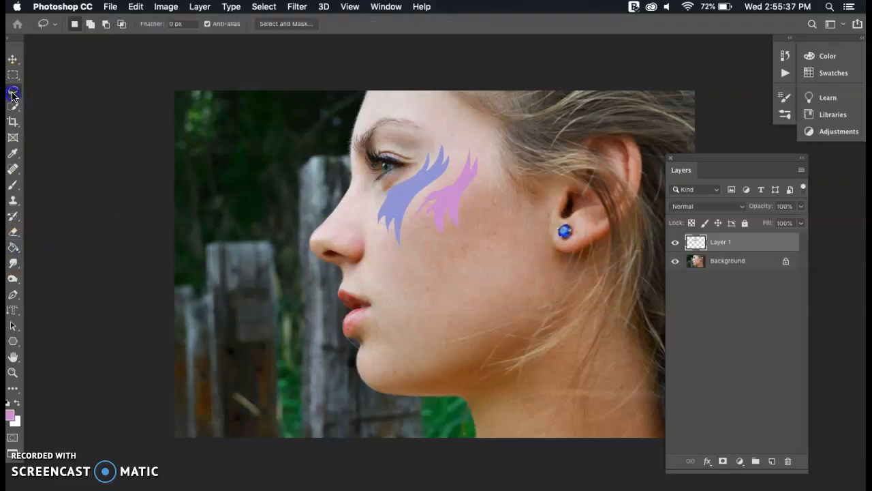
pyautogui.moveTo(411, 258); pyautogui.dragTo(411, 258)
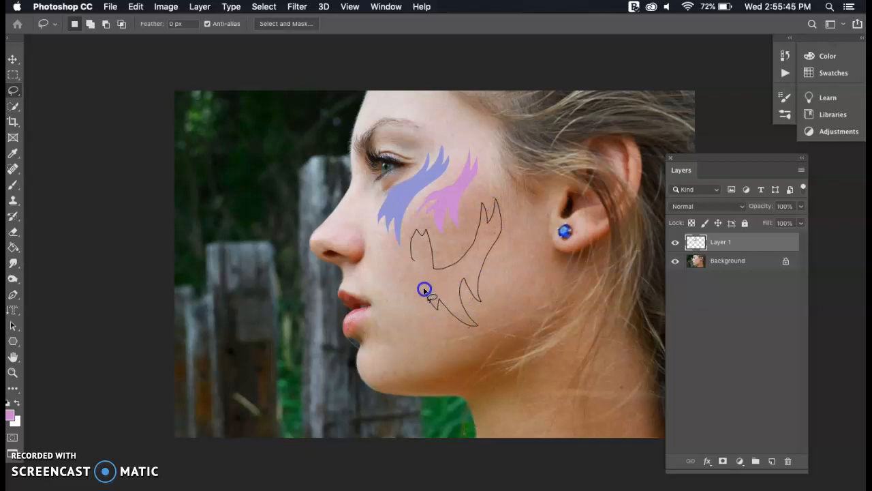
pyautogui.moveTo(416, 262); pyautogui.dragTo(417, 263)
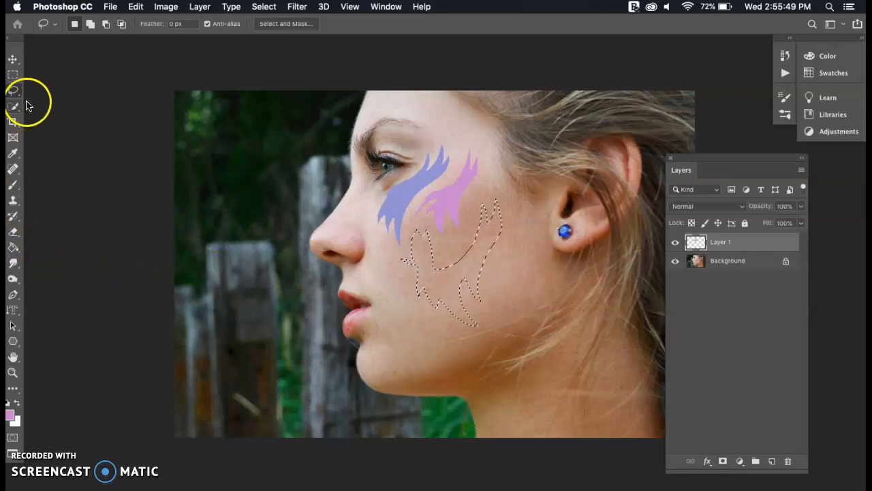
pyautogui.click(15, 248)
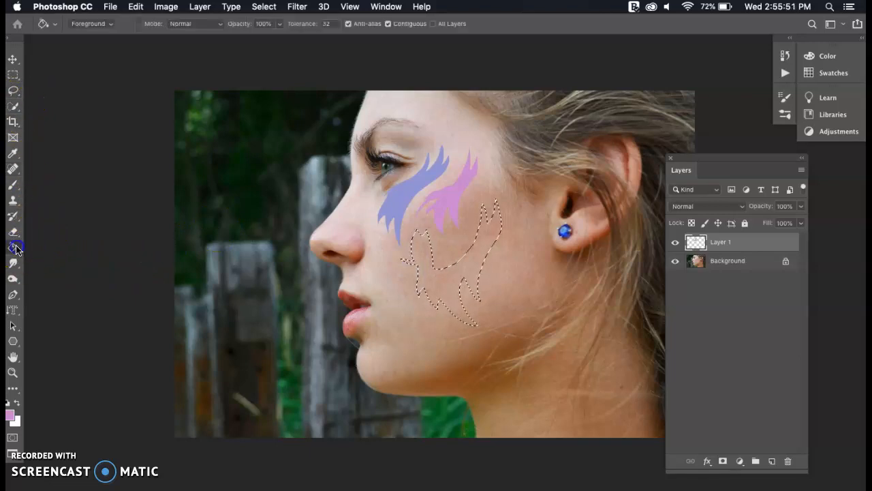
pyautogui.click(11, 414)
pyautogui.moveTo(337, 194); pyautogui.dragTo(334, 216)
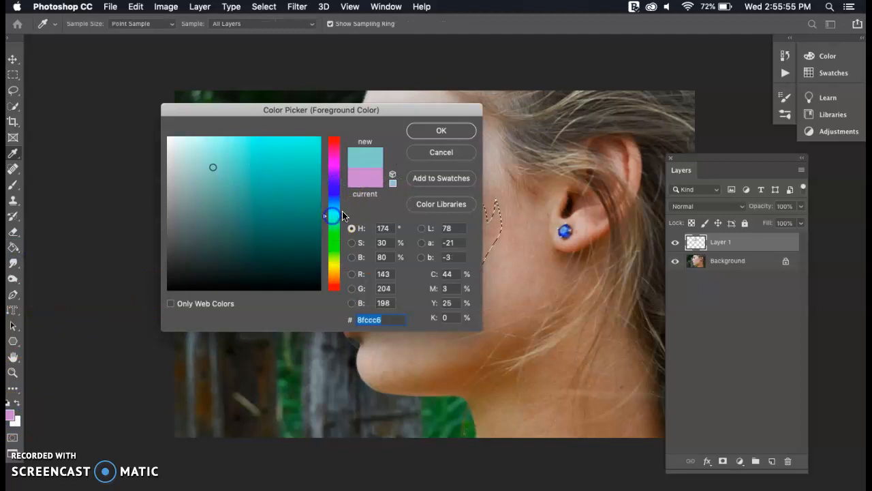
pyautogui.click(442, 131)
pyautogui.click(448, 277)
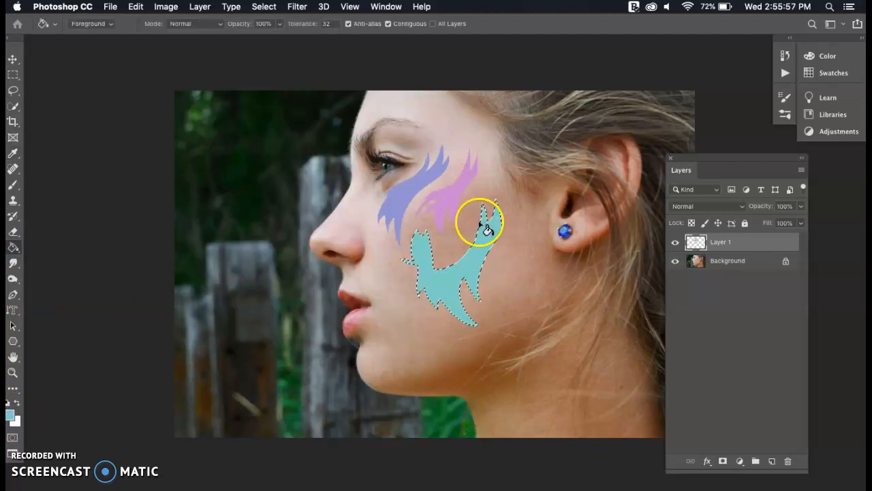
pyautogui.press('super+d')
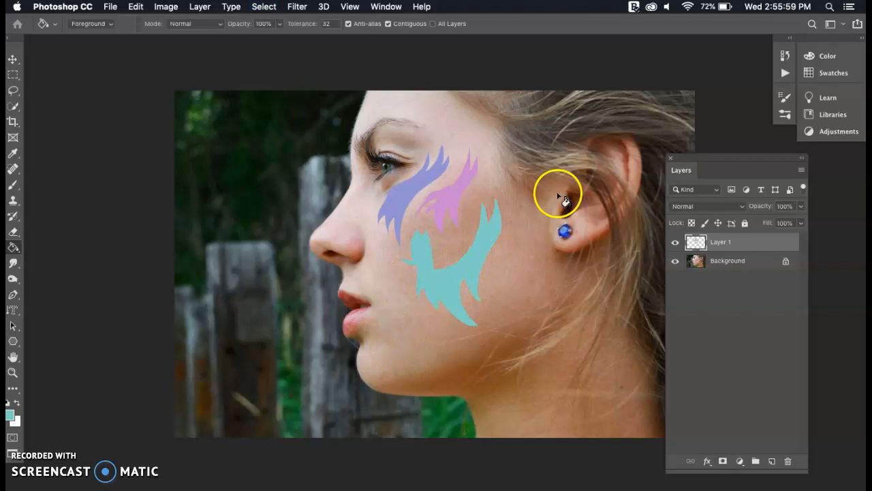
# - Add a black Stroke effect to Layer 1, 6 px, positioned inside, at 100% opacity
pyautogui.click(764, 245)
pyautogui.doubleClick(764, 245)
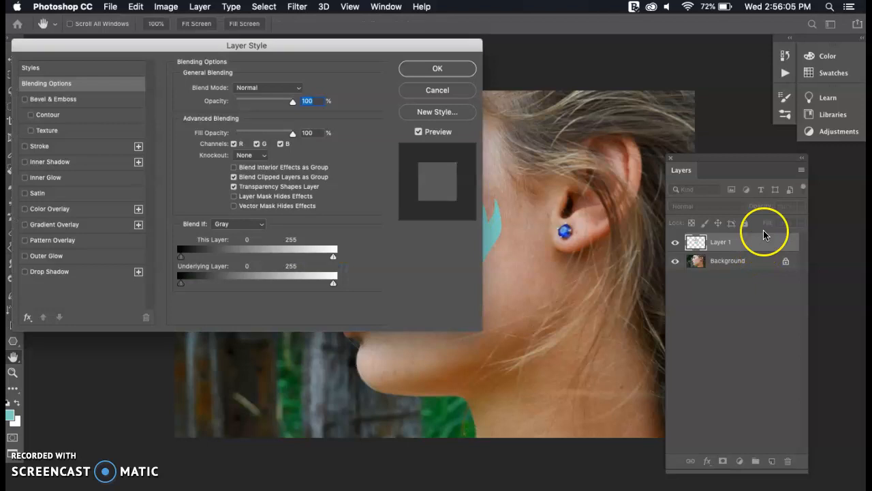
pyautogui.moveTo(287, 42); pyautogui.dragTo(756, 120)
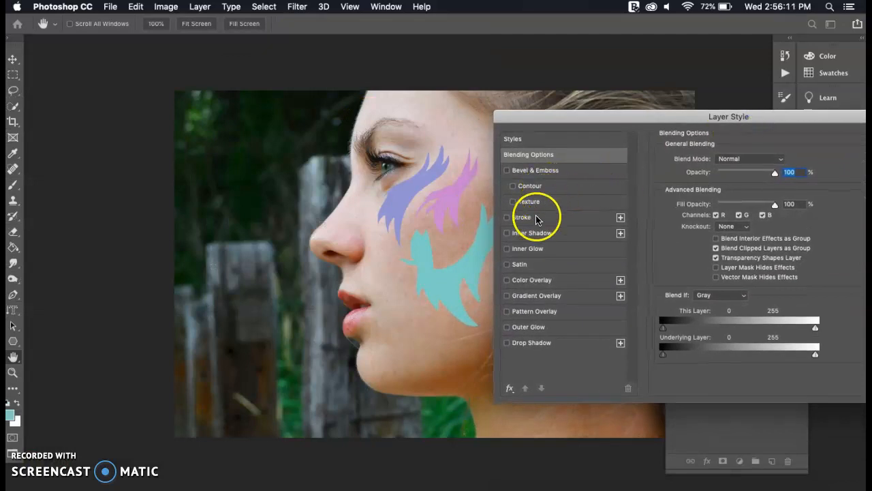
pyautogui.click(536, 218)
pyautogui.click(525, 117)
pyautogui.moveTo(525, 118); pyautogui.dragTo(508, 103)
pyautogui.moveTo(688, 146); pyautogui.dragTo(688, 149)
pyautogui.moveTo(740, 187)
pyautogui.mouseDown()
pyautogui.moveTo(719, 191)
pyautogui.moveTo(768, 191)
pyautogui.mouseUp()
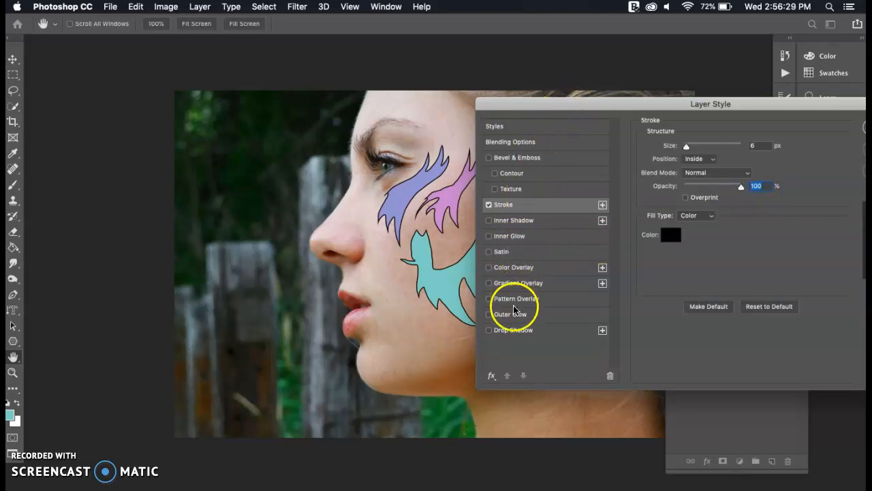
# - Add a Drop Shadow effect with 30% opacity, 146° angle, 28 px distance, 51% spread and 9 px size
pyautogui.click(516, 331)
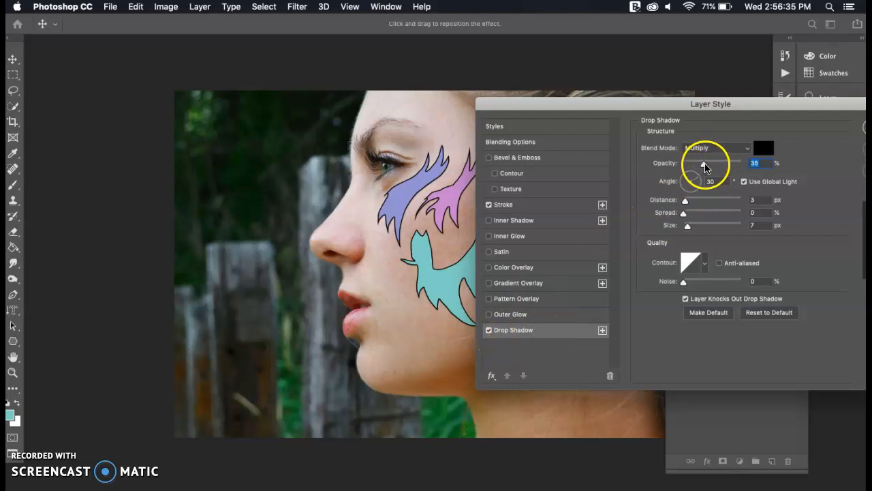
pyautogui.click(700, 180)
pyautogui.moveTo(700, 180); pyautogui.dragTo(691, 195)
pyautogui.moveTo(704, 164)
pyautogui.mouseDown()
pyautogui.moveTo(722, 166)
pyautogui.moveTo(708, 165)
pyautogui.mouseUp()
pyautogui.moveTo(686, 201); pyautogui.dragTo(707, 202)
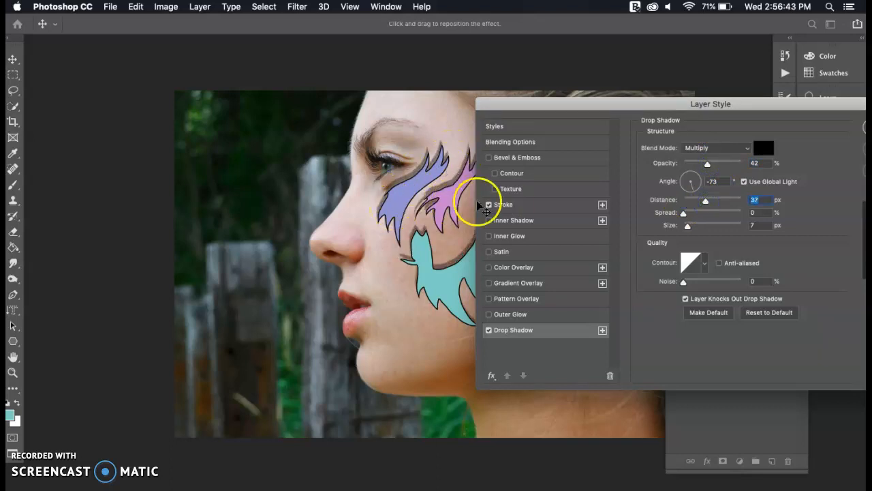
pyautogui.moveTo(520, 99); pyautogui.dragTo(506, 85)
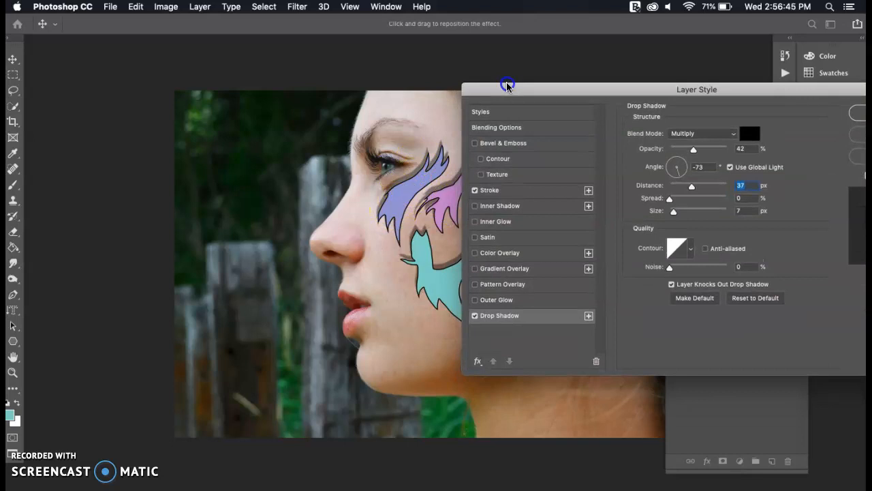
pyautogui.moveTo(680, 176); pyautogui.dragTo(676, 166)
pyautogui.moveTo(669, 202)
pyautogui.mouseDown()
pyautogui.moveTo(698, 201)
pyautogui.moveTo(675, 212)
pyautogui.mouseUp()
pyautogui.moveTo(695, 150); pyautogui.dragTo(689, 154)
pyautogui.moveTo(692, 185); pyautogui.dragTo(685, 189)
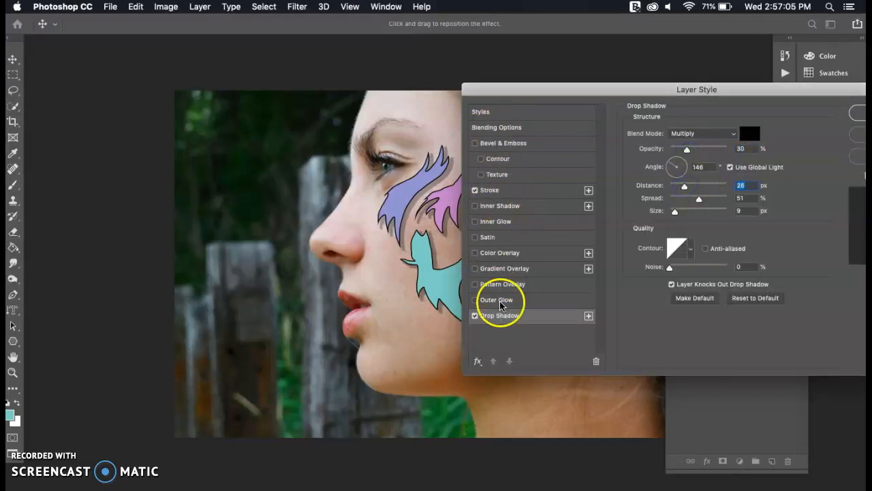
# - Try a Gradient Overlay, switch it off again, and apply the layer style to Layer 1
pyautogui.click(514, 269)
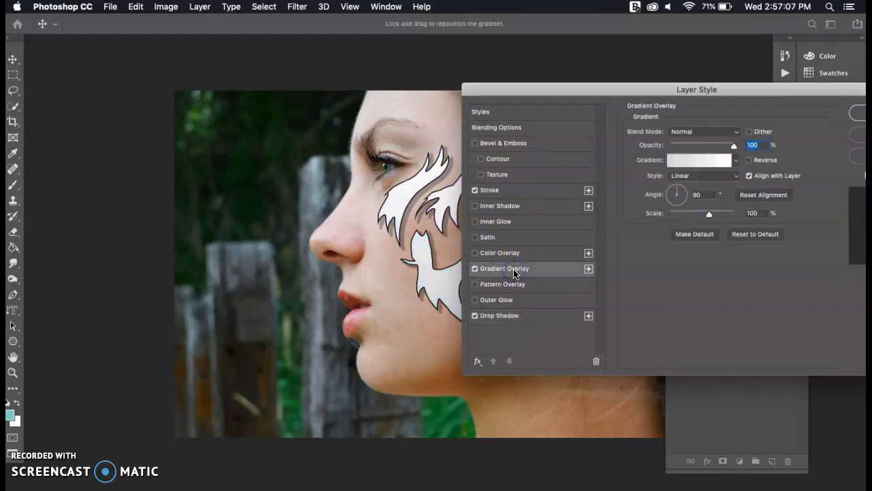
pyautogui.click(476, 268)
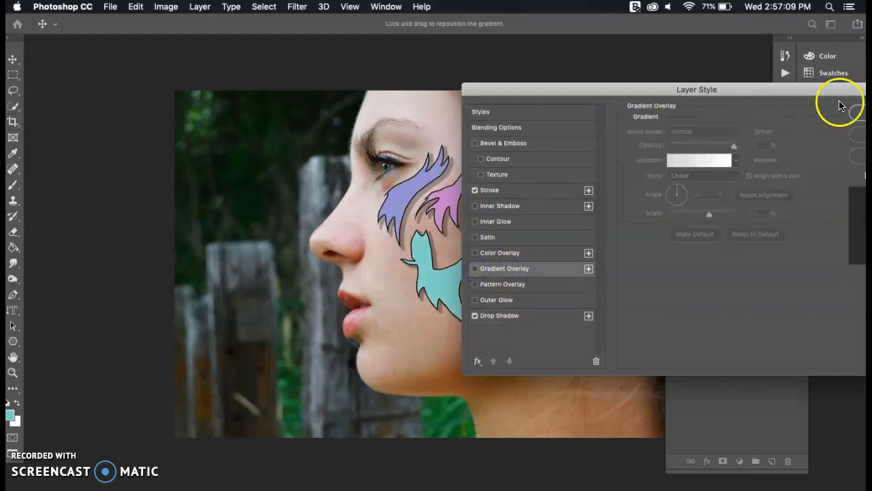
pyautogui.moveTo(831, 96); pyautogui.dragTo(755, 97)
pyautogui.click(815, 123)
pyautogui.press('g')
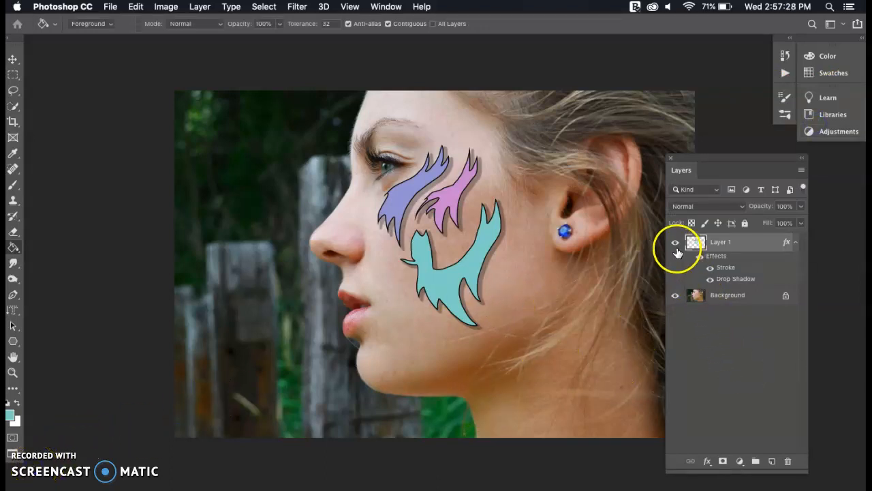
# - Try lowering Layer 1's opacity to 16%
pyautogui.click(801, 206)
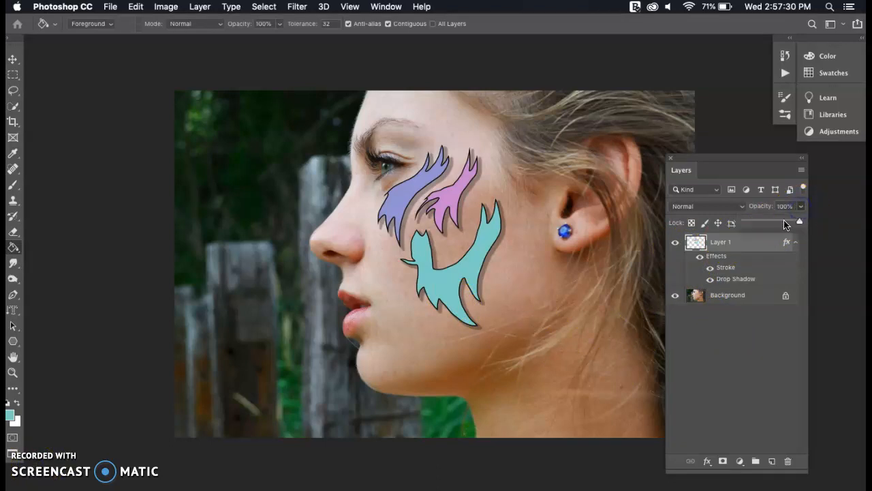
pyautogui.click(785, 221)
pyautogui.moveTo(769, 222); pyautogui.dragTo(752, 221)
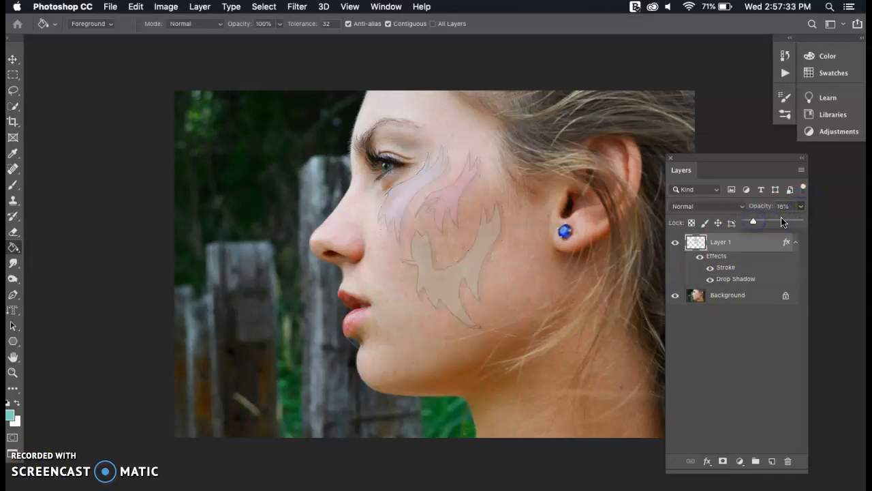
# - Set the blend mode of Layer 1 to Soft Light
pyautogui.click(721, 206)
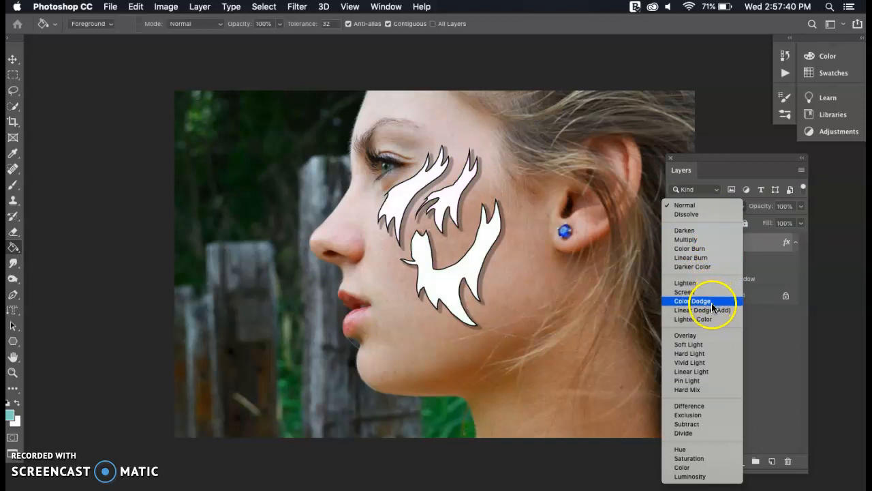
pyautogui.click(711, 345)
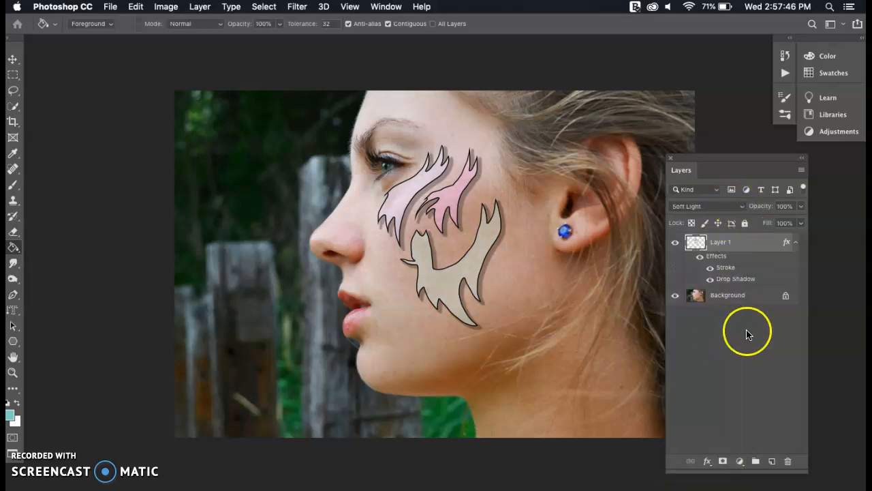
pyautogui.click(742, 278)
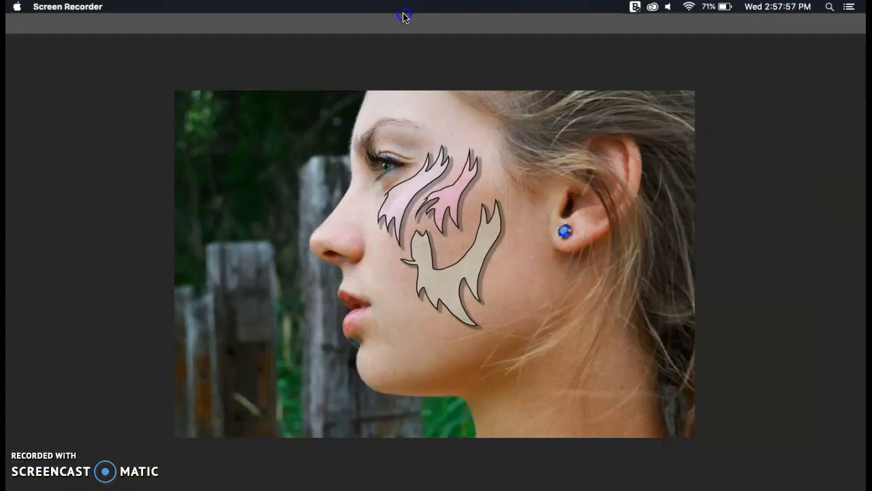
# - Switch to the Brush tool and set its size to 19 px
pyautogui.click(406, 19)
pyautogui.click(15, 188)
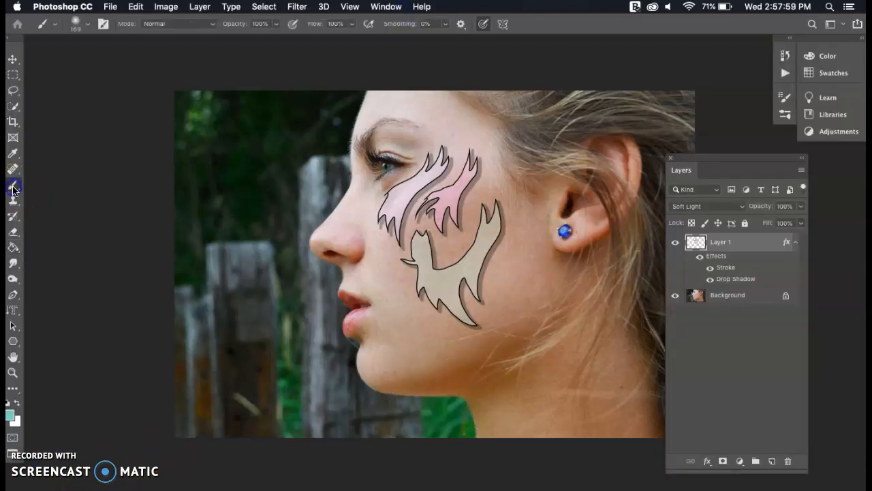
pyautogui.click(90, 28)
pyautogui.click(78, 60)
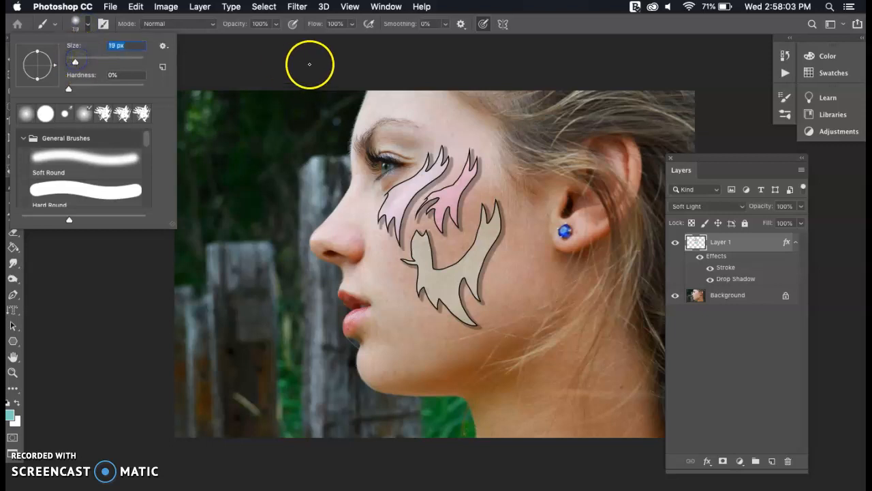
# - Paint curved brush lines on Layer 1 between the cheek shapes and around their outer edges, linking them into one rounded design
pyautogui.click(363, 62)
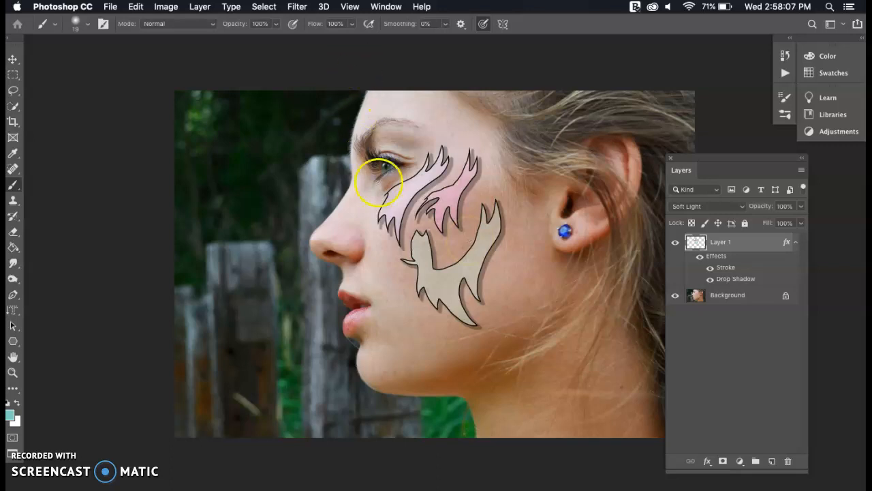
pyautogui.moveTo(444, 231); pyautogui.dragTo(441, 263)
pyautogui.moveTo(454, 232); pyautogui.dragTo(483, 211)
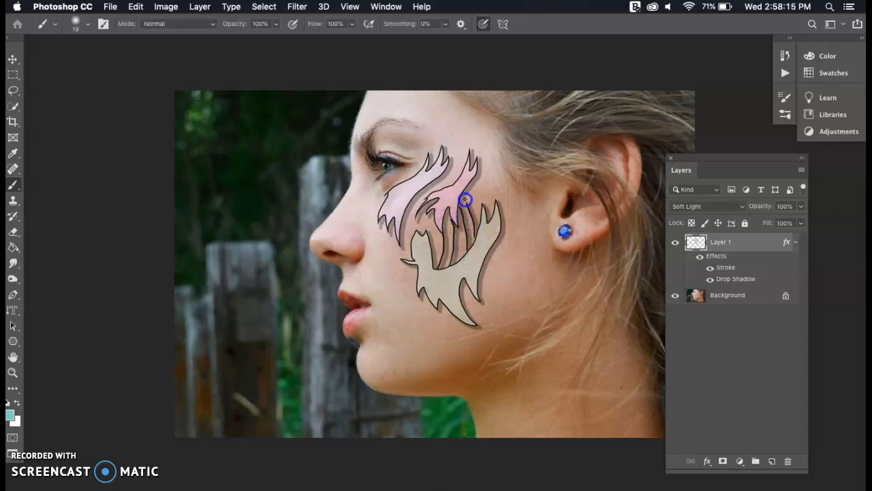
pyautogui.moveTo(483, 207); pyautogui.dragTo(478, 171)
pyautogui.click(478, 176)
pyautogui.moveTo(495, 202); pyautogui.dragTo(496, 203)
pyautogui.click(417, 221)
pyautogui.click(426, 231)
pyautogui.click(452, 148)
pyautogui.click(459, 174)
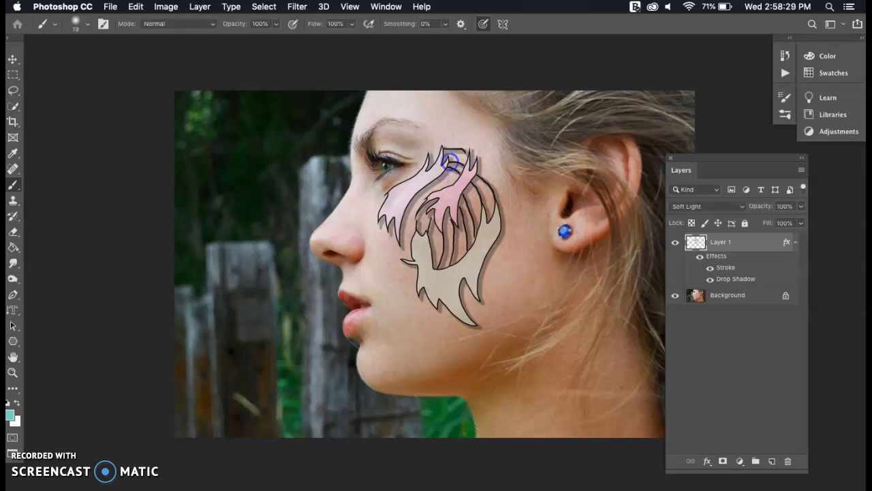
pyautogui.click(431, 185)
pyautogui.moveTo(403, 217); pyautogui.dragTo(412, 231)
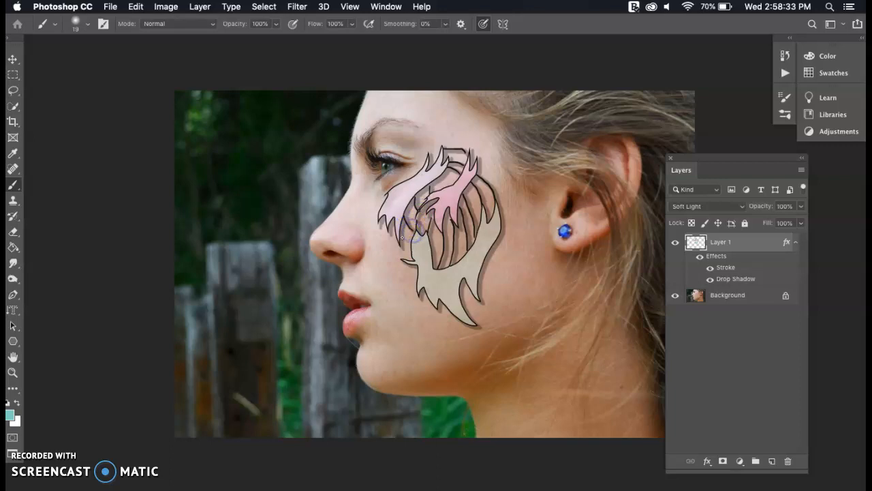
pyautogui.click(485, 297)
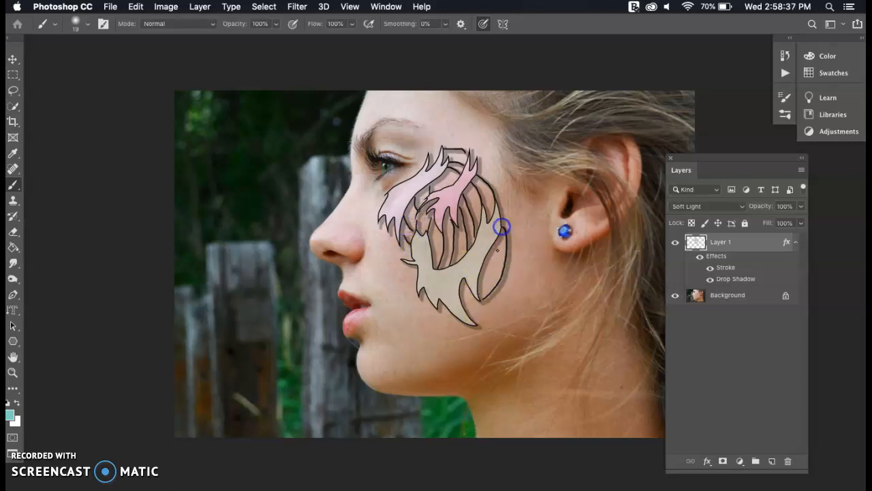
pyautogui.click(495, 246)
pyautogui.moveTo(480, 284); pyautogui.dragTo(490, 255)
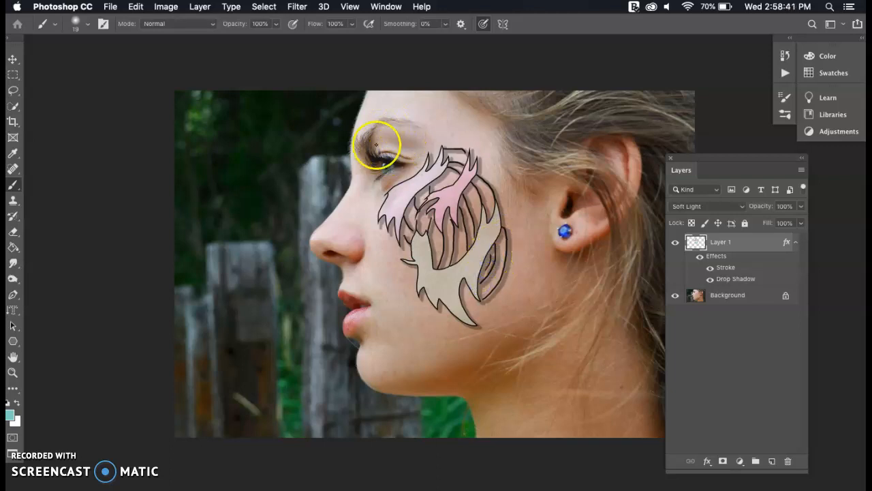
pyautogui.moveTo(381, 218); pyautogui.dragTo(378, 222)
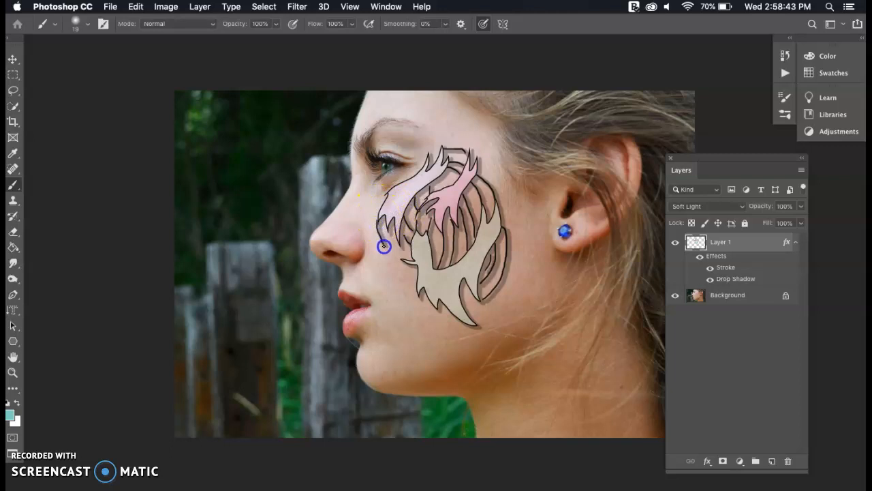
pyautogui.moveTo(400, 262)
pyautogui.mouseDown()
pyautogui.moveTo(379, 230)
pyautogui.moveTo(375, 200)
pyautogui.moveTo(385, 194)
pyautogui.mouseUp()
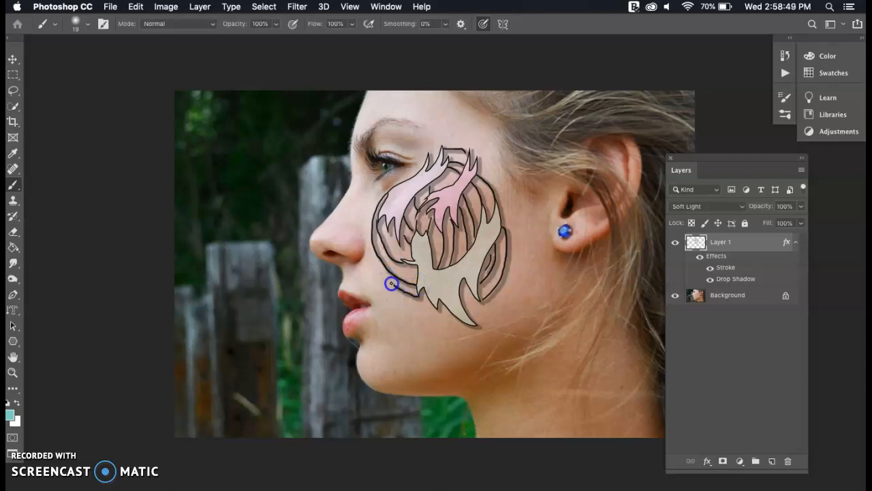
pyautogui.moveTo(373, 252); pyautogui.dragTo(374, 249)
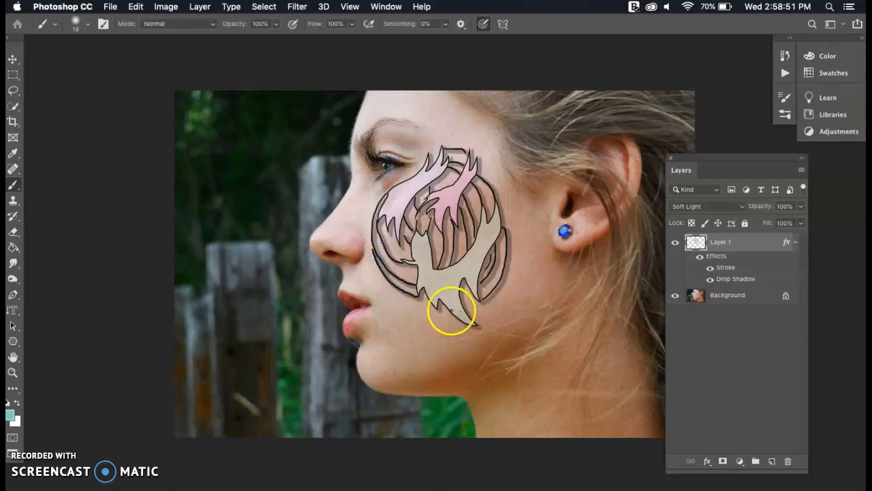
pyautogui.moveTo(436, 308); pyautogui.dragTo(477, 325)
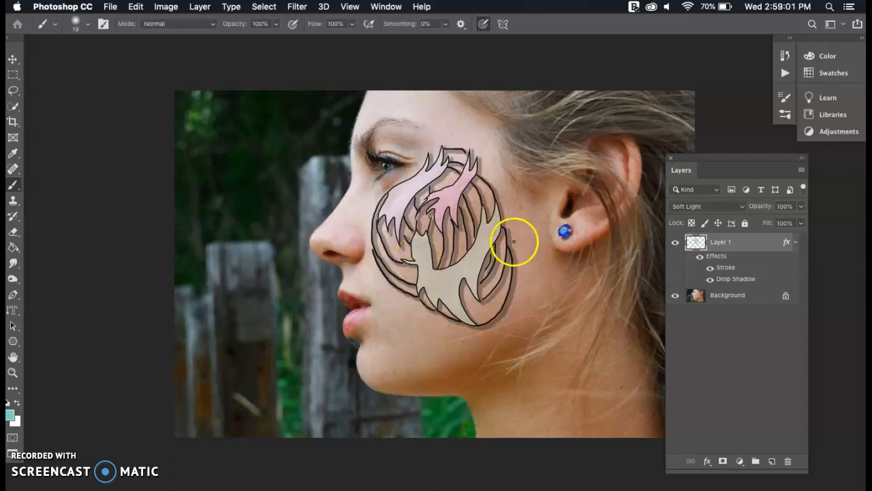
# - Hide Layer 1 and add a new empty layer above it
pyautogui.click(675, 243)
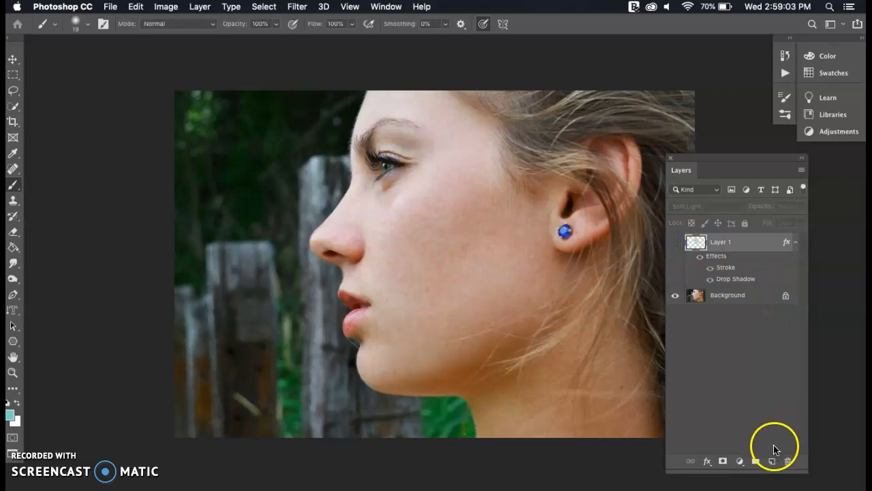
pyautogui.click(772, 461)
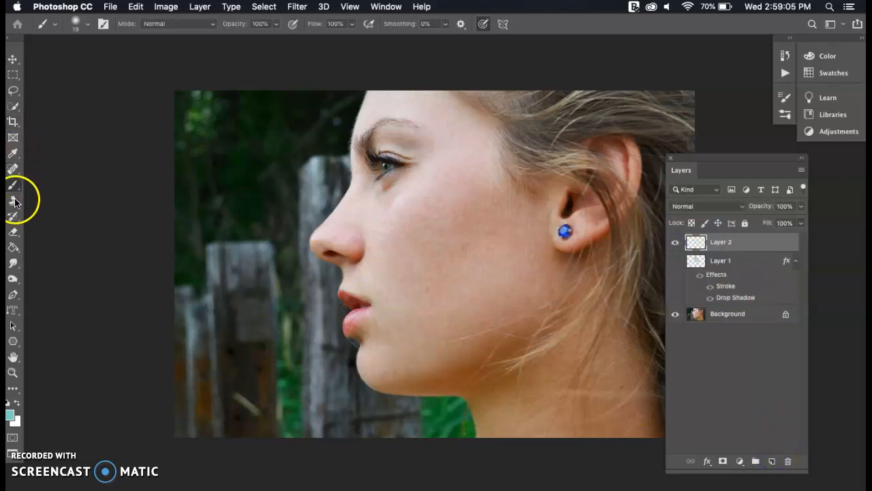
# - Lasso a small patch of skin under the eye, fill it on Layer 2 with a colour sampled there, and deselect
pyautogui.click(12, 92)
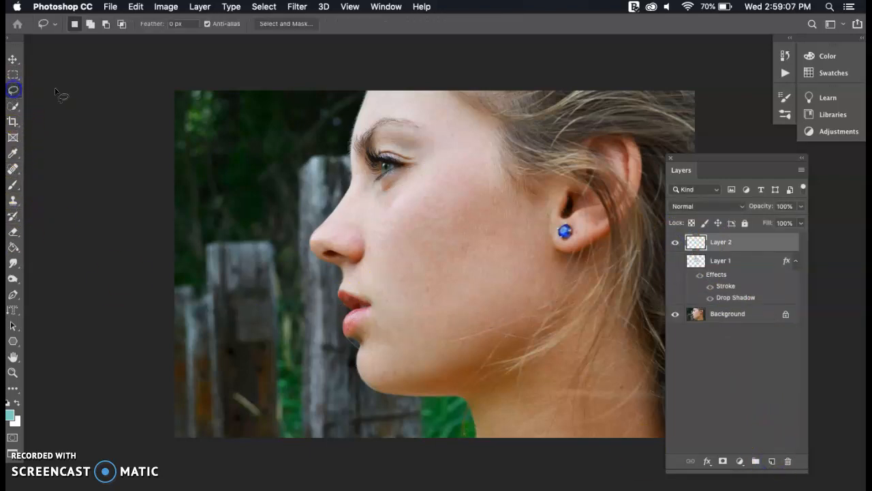
pyautogui.moveTo(397, 211)
pyautogui.mouseDown()
pyautogui.moveTo(345, 169)
pyautogui.moveTo(368, 227)
pyautogui.mouseUp()
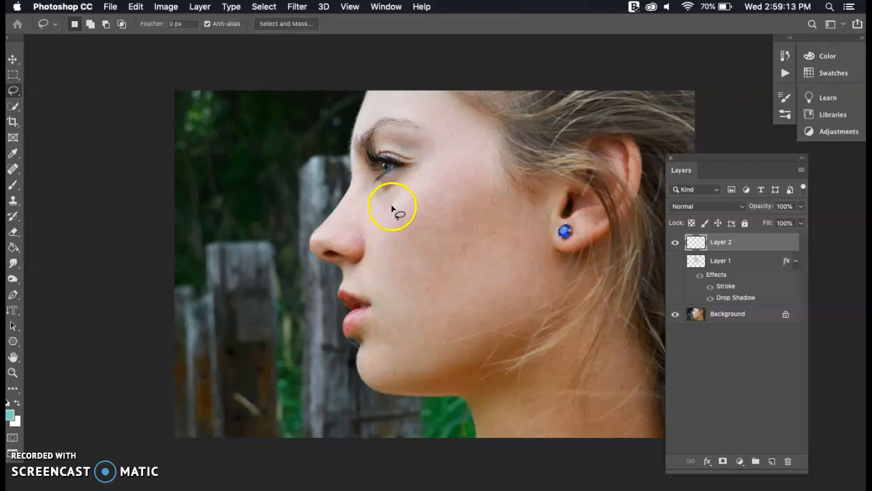
pyautogui.moveTo(394, 221)
pyautogui.mouseDown()
pyautogui.moveTo(389, 258)
pyautogui.moveTo(382, 195)
pyautogui.mouseUp()
pyautogui.moveTo(384, 196); pyautogui.dragTo(385, 197)
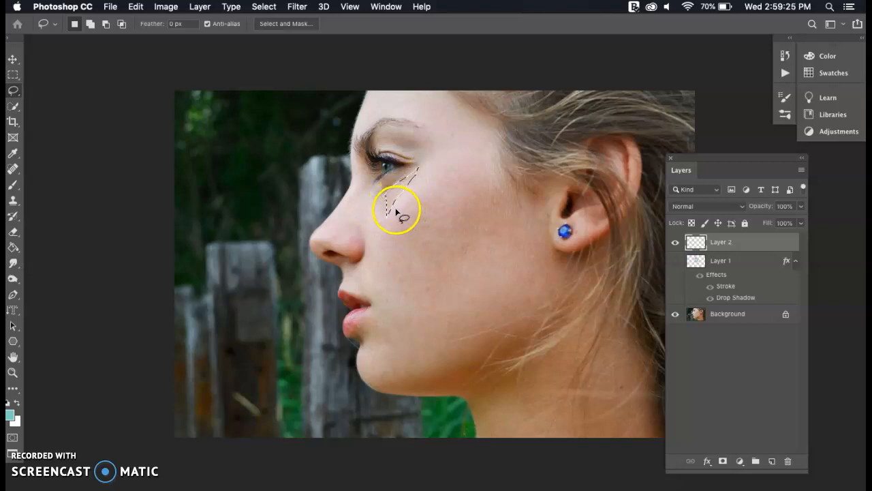
pyautogui.press('i')
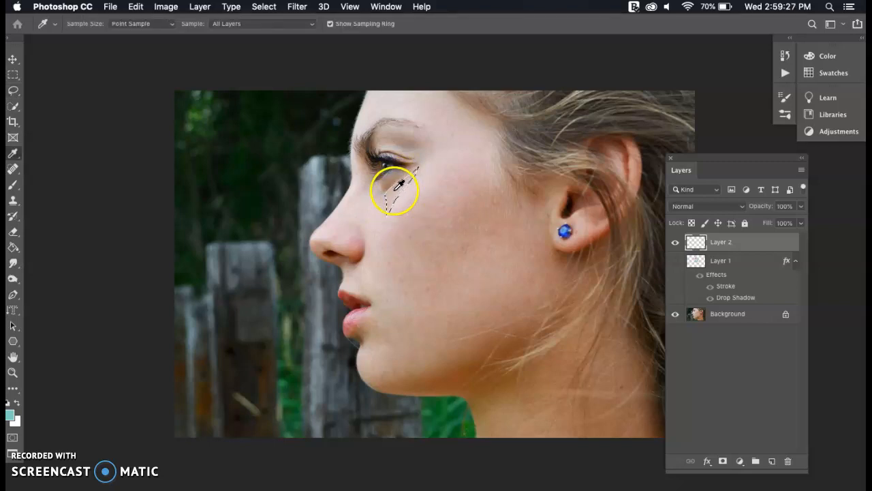
pyautogui.click(400, 185)
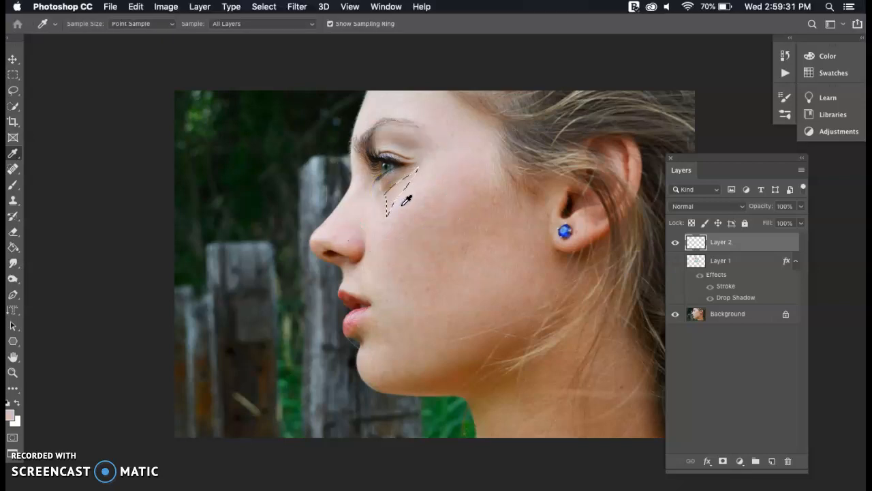
pyautogui.press('g')
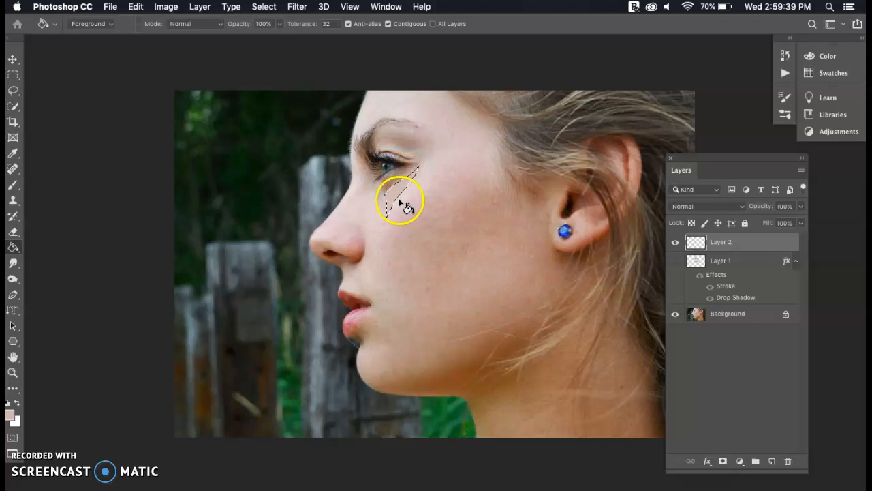
pyautogui.press('super+d')
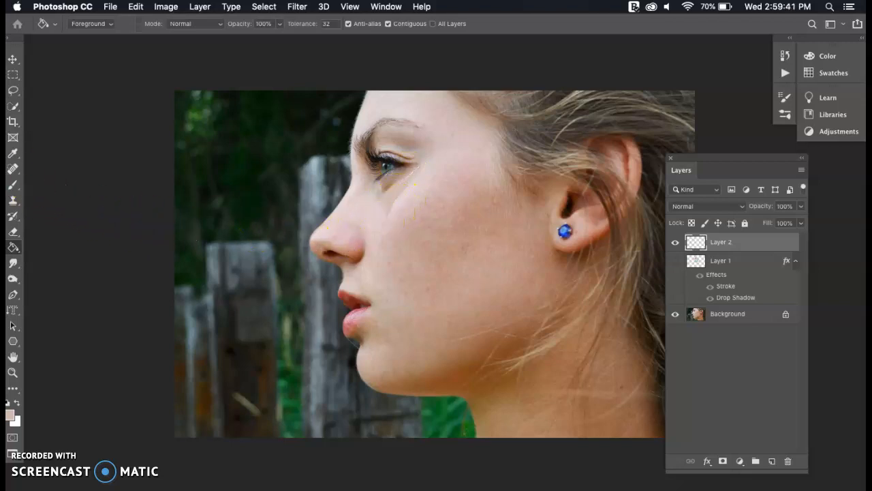
# - Lasso a jagged patch from beside the nose to the temple, fill it with the pink skin tone sampled inside it, and deselect
pyautogui.press('l')
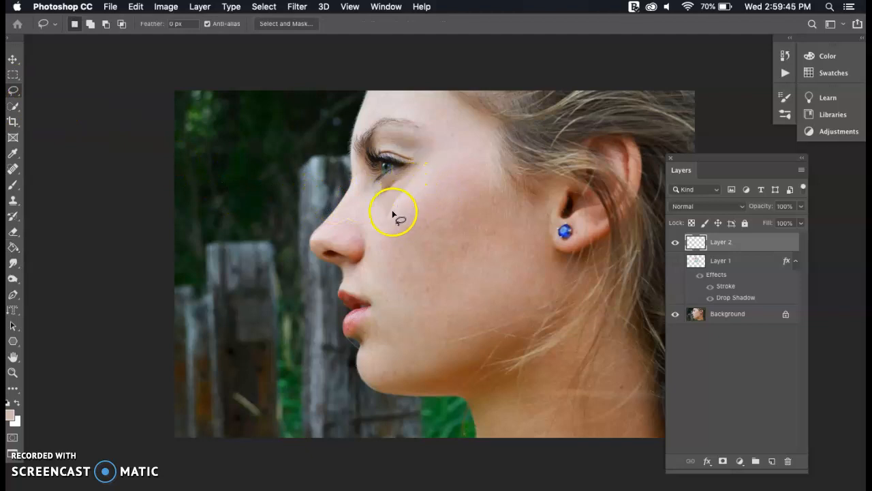
pyautogui.moveTo(423, 173); pyautogui.dragTo(426, 167)
pyautogui.moveTo(381, 241)
pyautogui.mouseDown()
pyautogui.moveTo(385, 272)
pyautogui.moveTo(408, 240)
pyautogui.moveTo(407, 247)
pyautogui.moveTo(464, 209)
pyautogui.moveTo(481, 191)
pyautogui.moveTo(488, 135)
pyautogui.moveTo(462, 171)
pyautogui.moveTo(429, 162)
pyautogui.mouseUp()
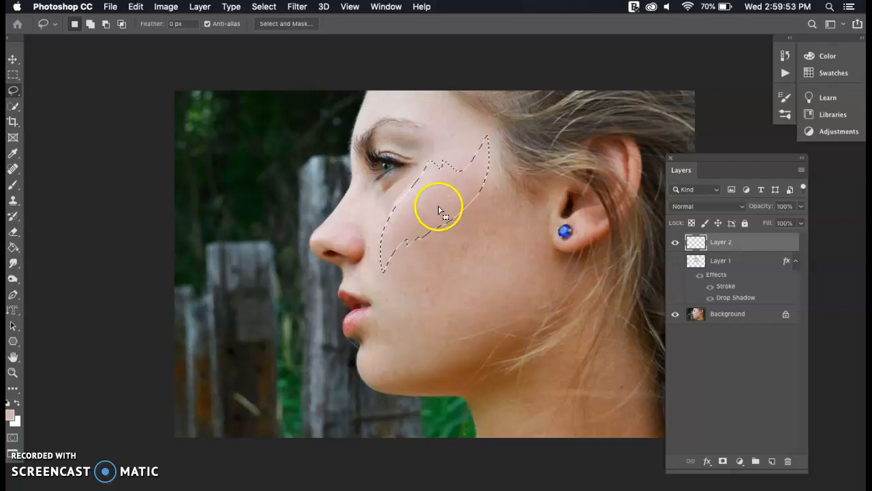
pyautogui.press('i')
pyautogui.click(436, 200)
pyautogui.press('g')
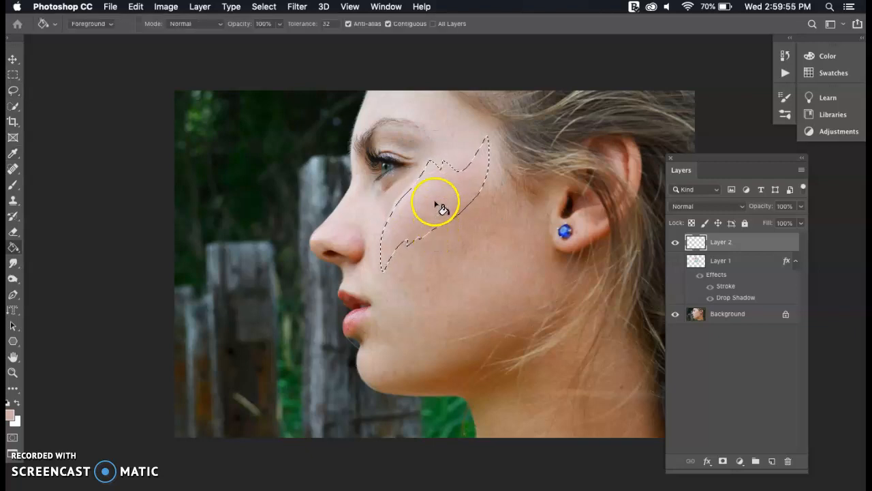
pyautogui.click(438, 199)
pyautogui.hotkey('ctrl', 'd')
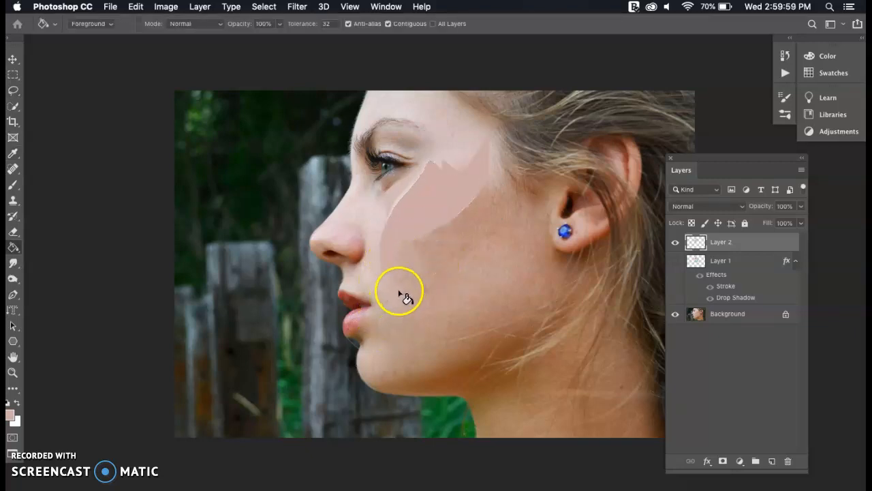
# - Lasso a jagged patch across the mid-cheek below the pink one, fill it with its sampled darker skin tone, and deselect
pyautogui.press('l')
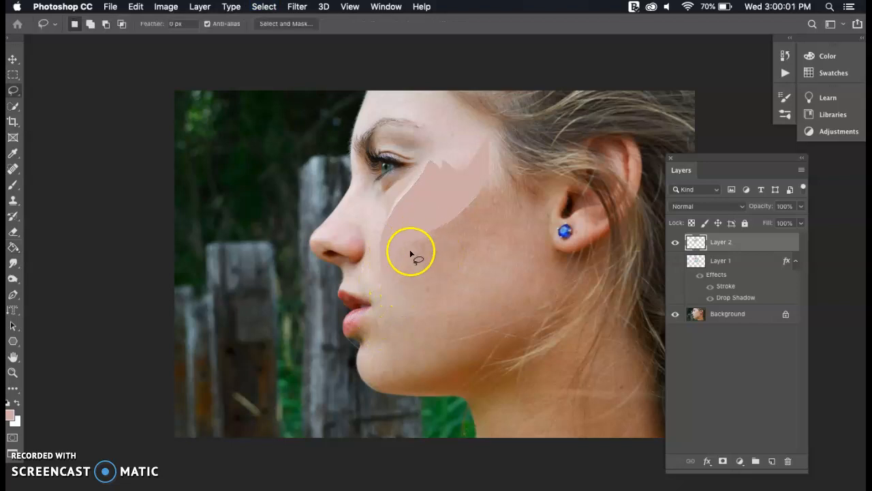
pyautogui.moveTo(488, 182)
pyautogui.mouseDown()
pyautogui.moveTo(514, 187)
pyautogui.moveTo(507, 219)
pyautogui.moveTo(488, 252)
pyautogui.moveTo(486, 235)
pyautogui.moveTo(436, 287)
pyautogui.moveTo(415, 271)
pyautogui.moveTo(407, 247)
pyautogui.mouseUp()
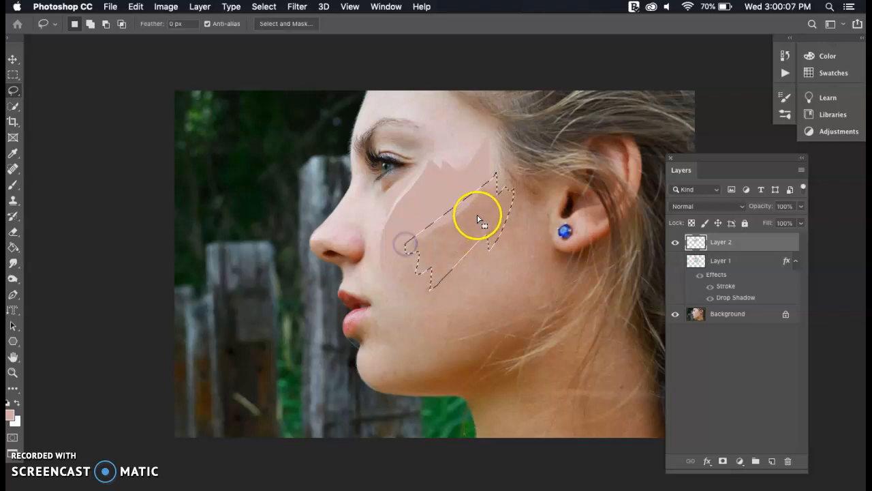
pyautogui.press('i')
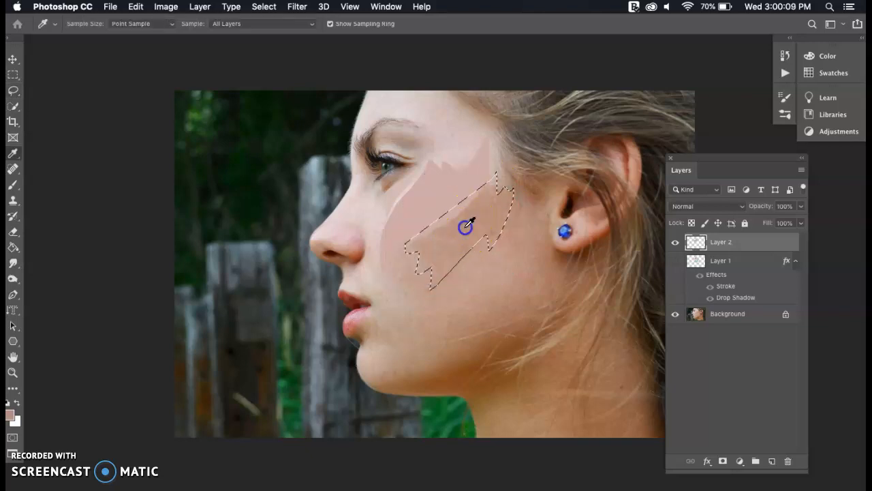
pyautogui.press('b')
pyautogui.press('g')
pyautogui.click(460, 226)
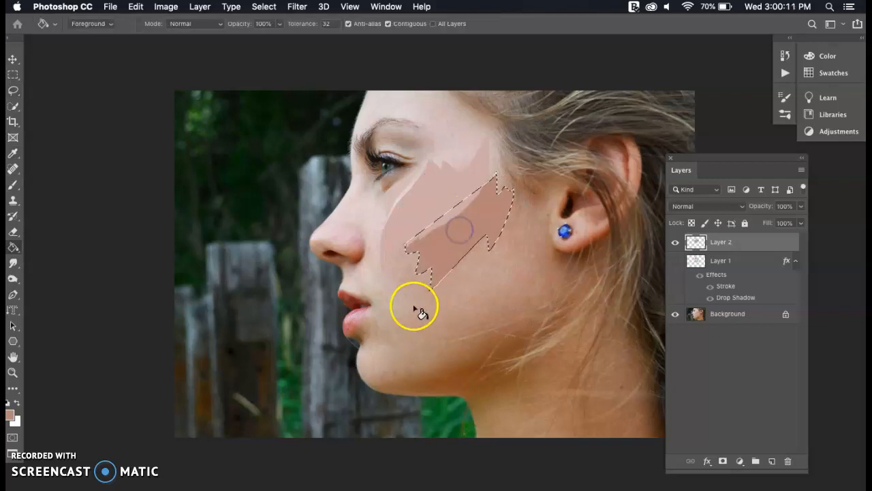
pyautogui.hotkey('ctrl', 'd')
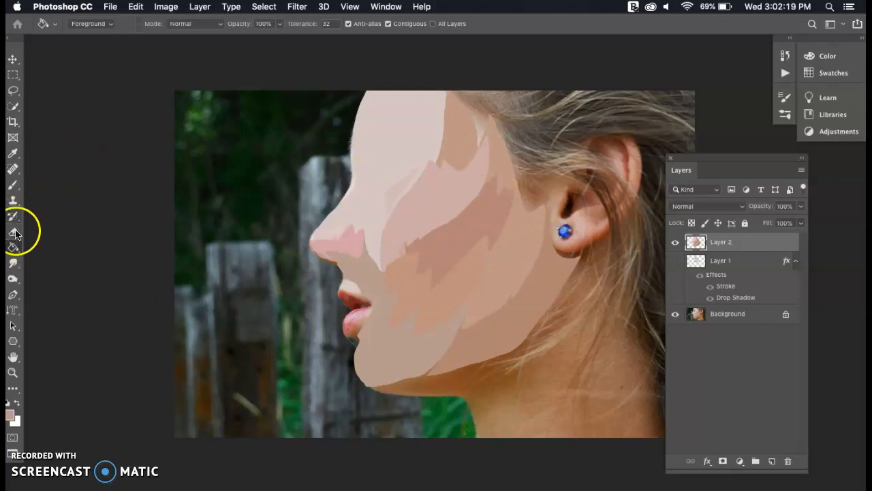
# - Switch to the Mixer Brush tool and clean the brush
pyautogui.click(9, 192)
pyautogui.moveTo(12, 188); pyautogui.dragTo(80, 222)
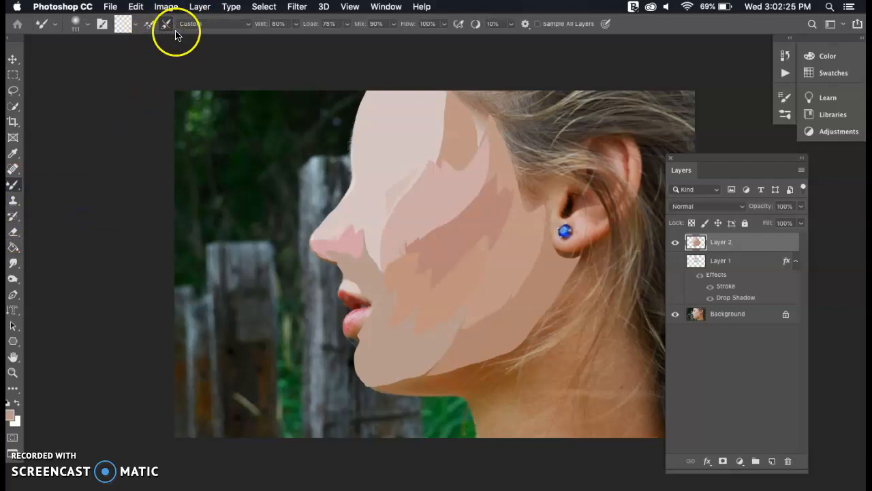
pyautogui.click(138, 28)
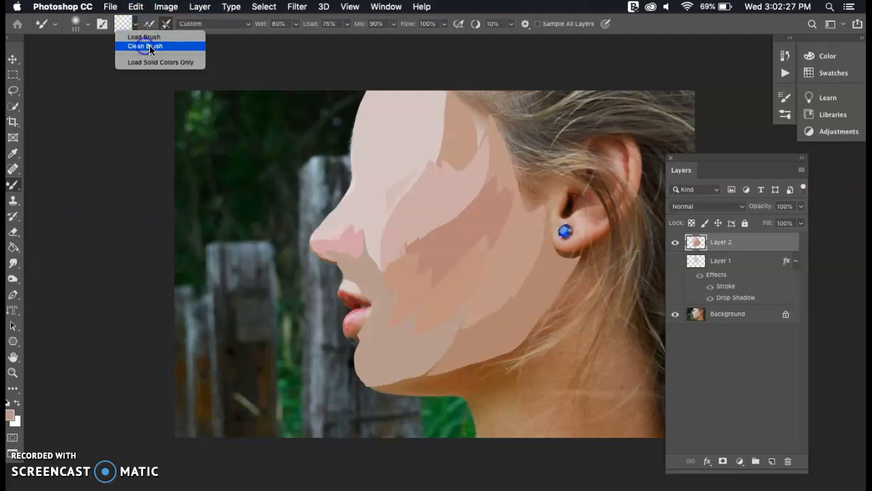
pyautogui.click(146, 45)
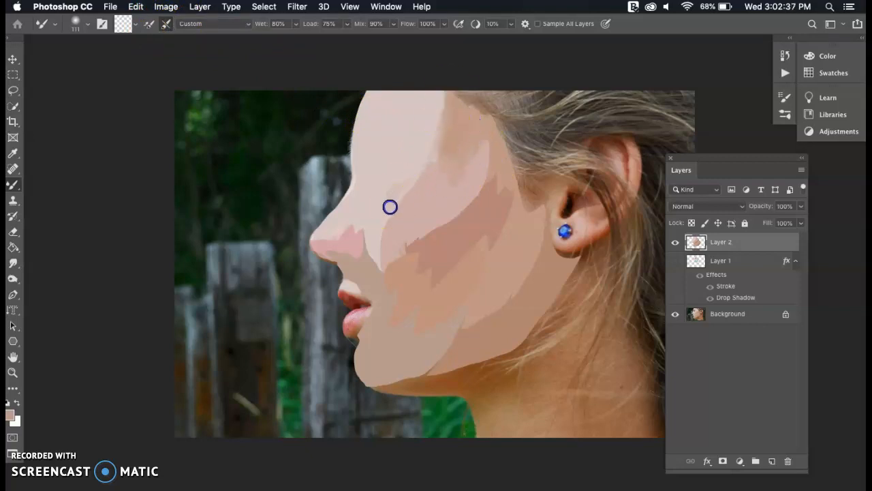
# - Blend the edges between the skin patches on the cheek, forehead, nose, chin and jaw using the Mixer Brush
pyautogui.moveTo(407, 219)
pyautogui.mouseDown()
pyautogui.moveTo(452, 218)
pyautogui.moveTo(471, 201)
pyautogui.mouseUp()
pyautogui.moveTo(478, 156)
pyautogui.mouseDown()
pyautogui.moveTo(467, 212)
pyautogui.moveTo(504, 192)
pyautogui.mouseUp()
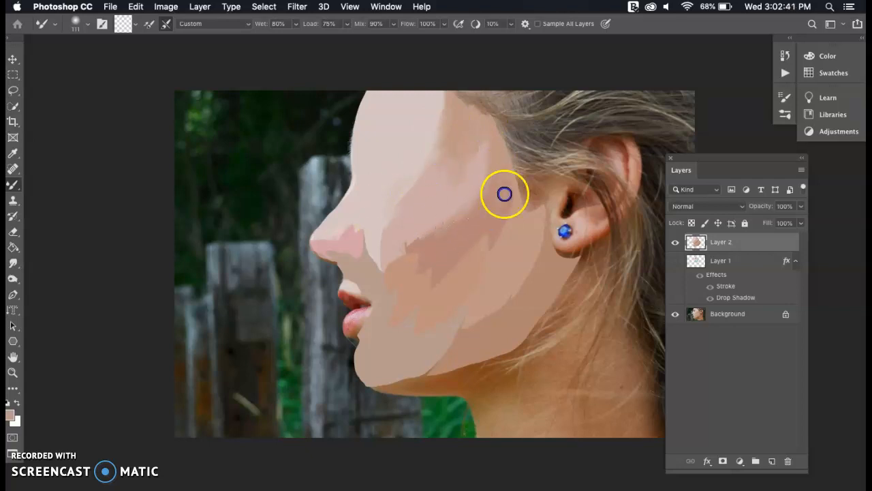
pyautogui.moveTo(430, 249)
pyautogui.mouseDown()
pyautogui.moveTo(409, 246)
pyautogui.moveTo(430, 230)
pyautogui.mouseUp()
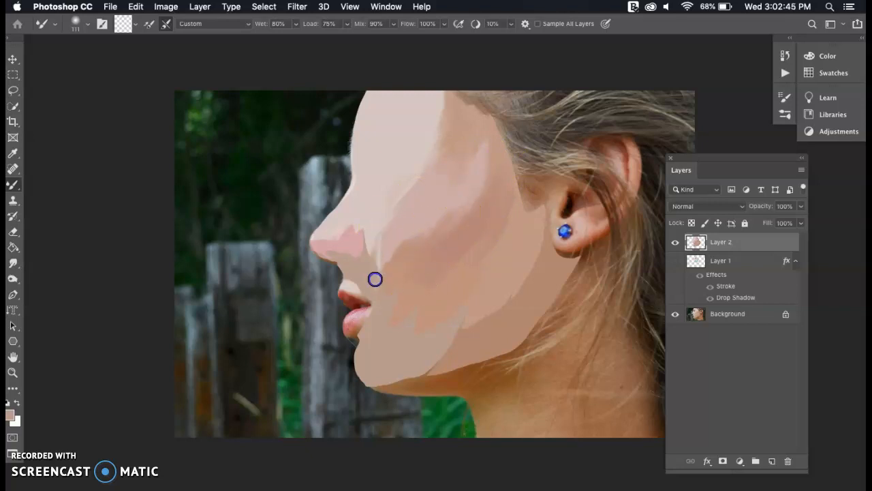
pyautogui.moveTo(387, 308)
pyautogui.mouseDown()
pyautogui.moveTo(405, 284)
pyautogui.moveTo(379, 344)
pyautogui.moveTo(410, 321)
pyautogui.moveTo(417, 341)
pyautogui.moveTo(458, 321)
pyautogui.moveTo(439, 349)
pyautogui.moveTo(507, 308)
pyautogui.mouseUp()
pyautogui.moveTo(522, 188)
pyautogui.mouseDown()
pyautogui.moveTo(452, 217)
pyautogui.moveTo(341, 217)
pyautogui.moveTo(399, 196)
pyautogui.mouseUp()
pyautogui.moveTo(441, 110); pyautogui.dragTo(426, 163)
pyautogui.moveTo(361, 180); pyautogui.dragTo(365, 155)
pyautogui.moveTo(343, 237); pyautogui.dragTo(346, 237)
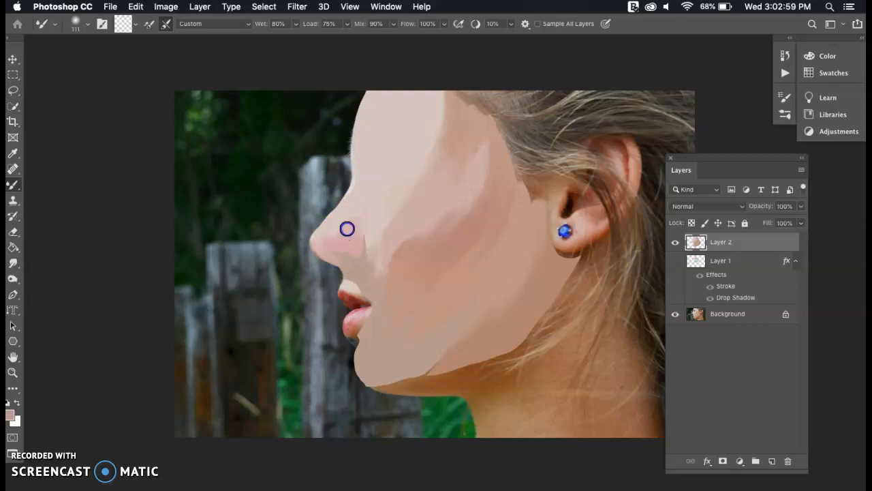
pyautogui.moveTo(390, 277); pyautogui.dragTo(389, 305)
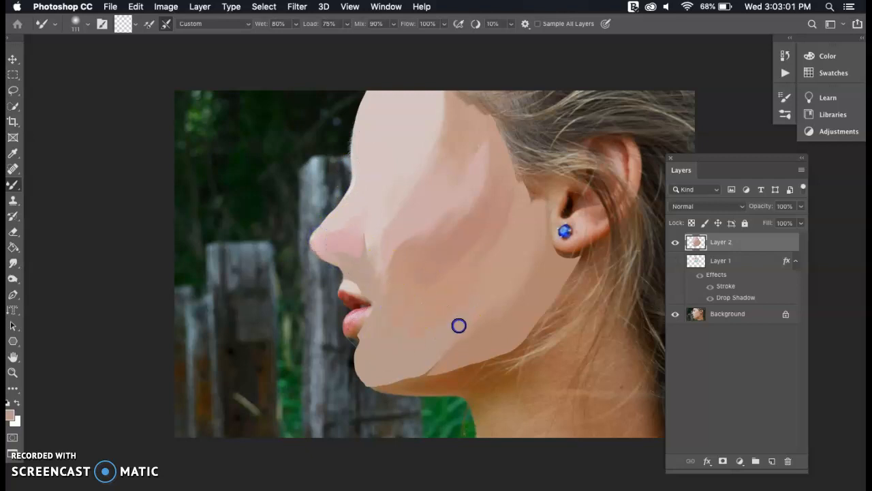
pyautogui.moveTo(399, 376); pyautogui.dragTo(400, 372)
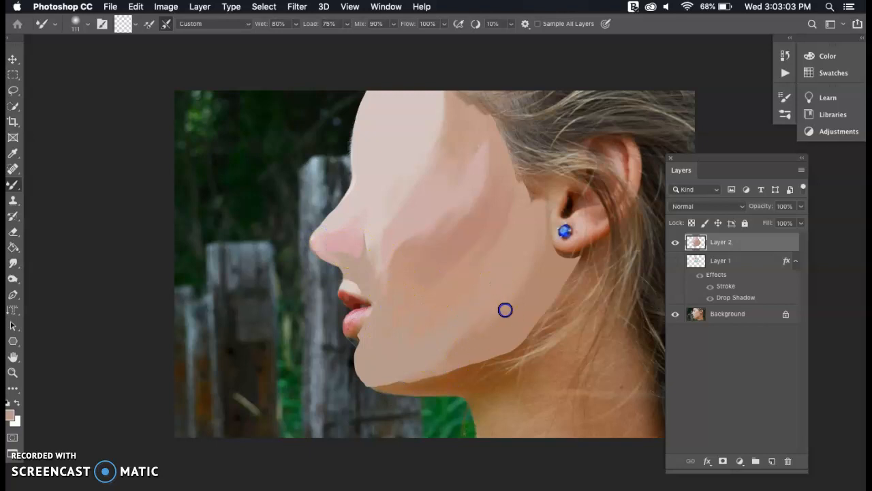
pyautogui.moveTo(374, 253); pyautogui.dragTo(379, 284)
pyautogui.moveTo(359, 191); pyautogui.dragTo(356, 186)
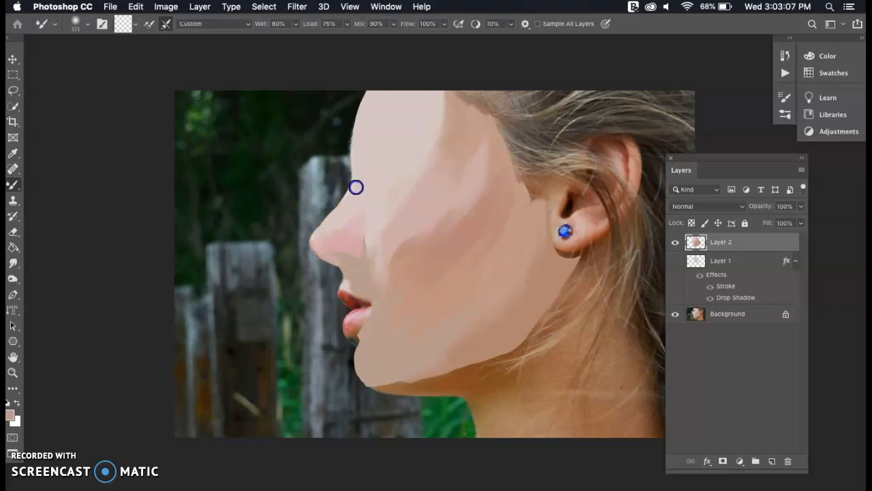
# - Hide Layer 2 to reveal the photo and add a new empty layer above it
pyautogui.click(714, 265)
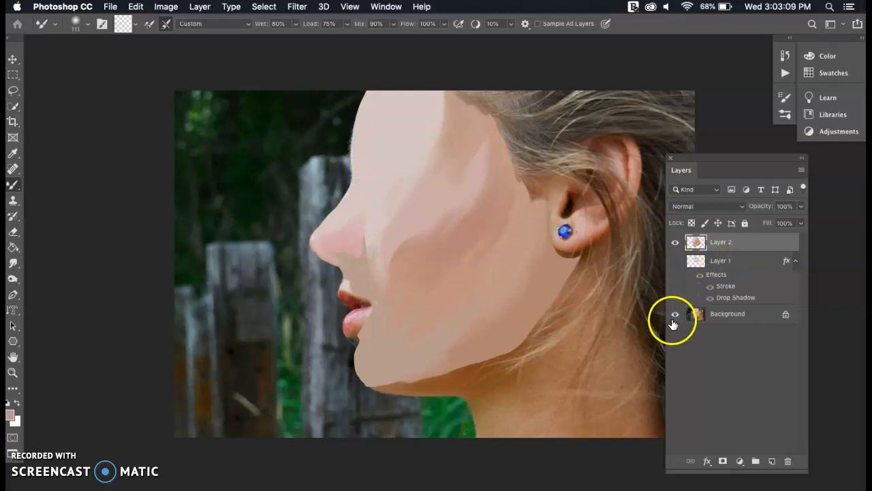
pyautogui.click(675, 243)
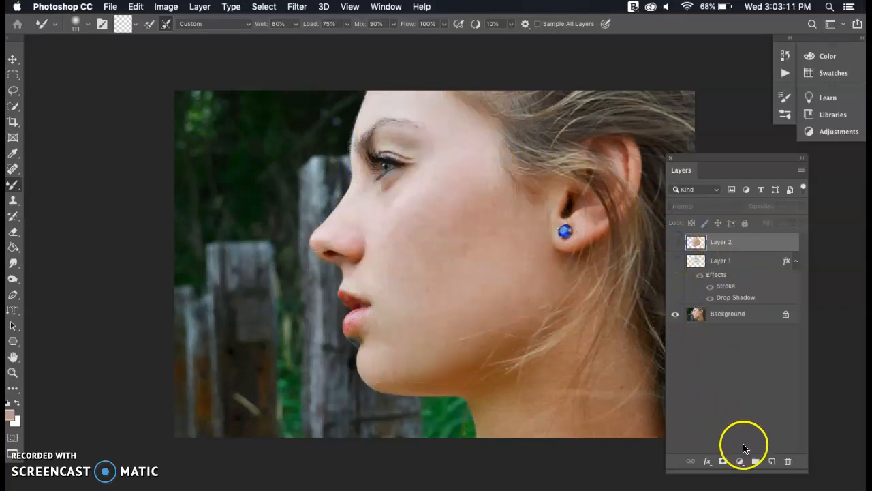
pyautogui.click(771, 461)
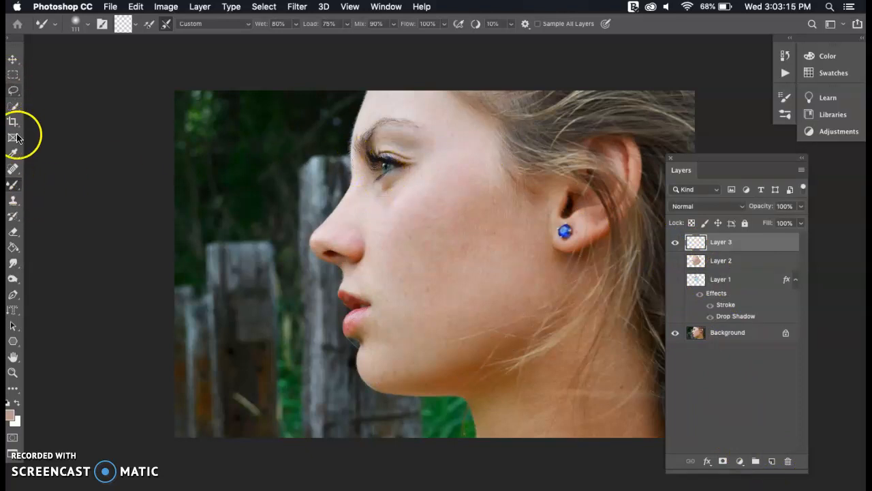
# - With the Brush tool and black as the foreground colour, trace the eyebrow, eye, lashes and nostril on the new layer
pyautogui.rightClick(14, 182)
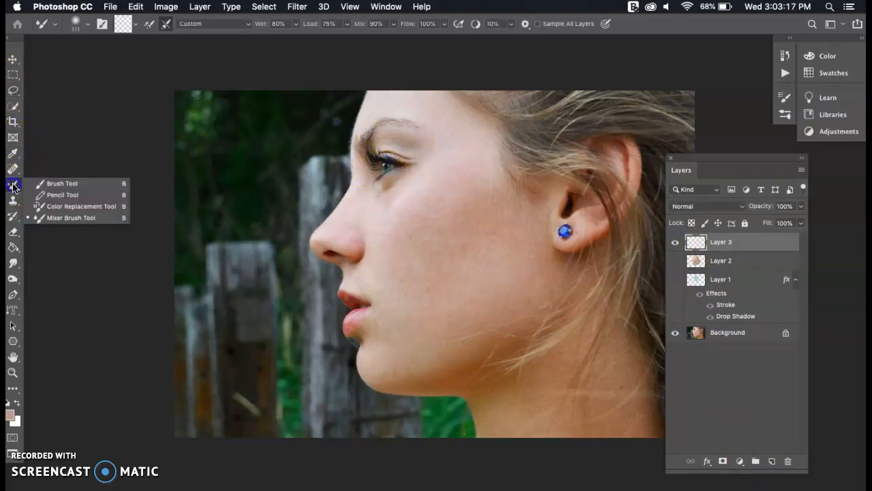
pyautogui.click(48, 181)
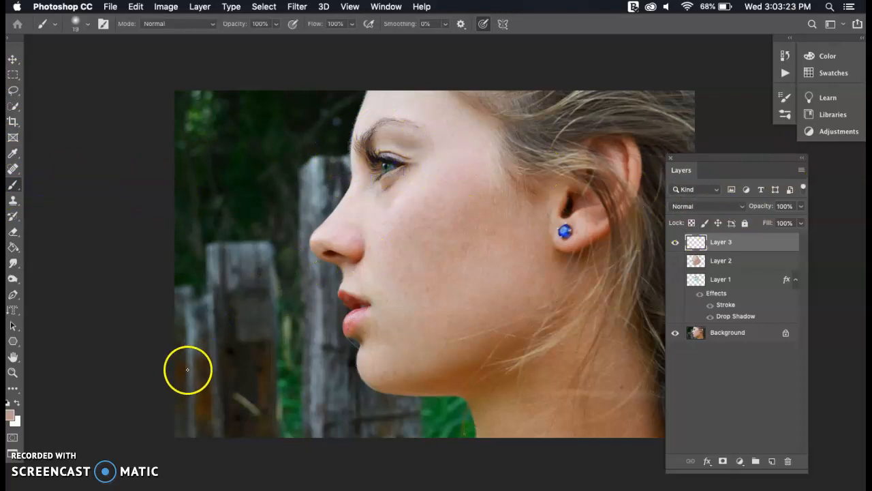
pyautogui.click(9, 414)
pyautogui.click(170, 286)
pyautogui.click(444, 130)
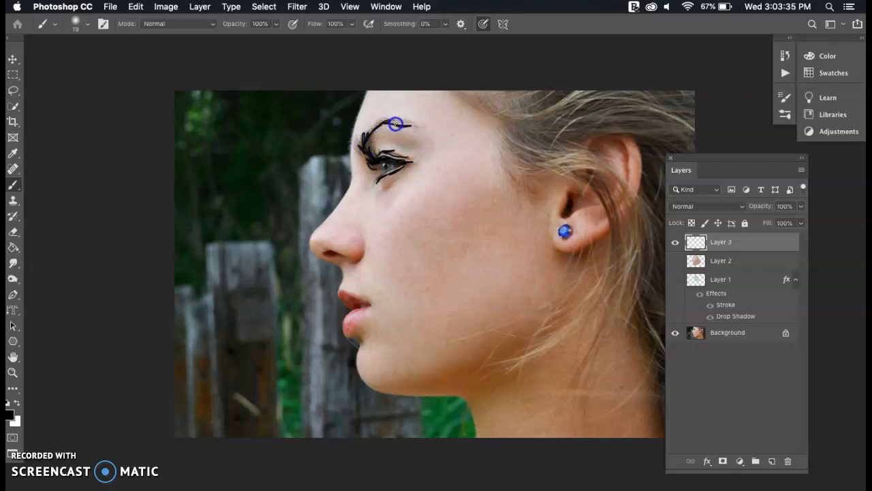
pyautogui.click(327, 253)
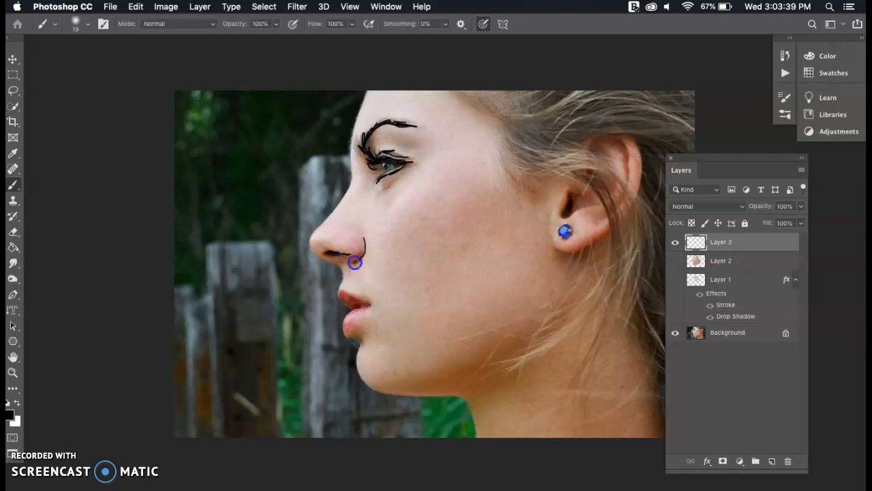
# - Show the painted skin on Layer 2 again and outline the eye, upper lip and forehead-to-nose profile in black
pyautogui.click(676, 261)
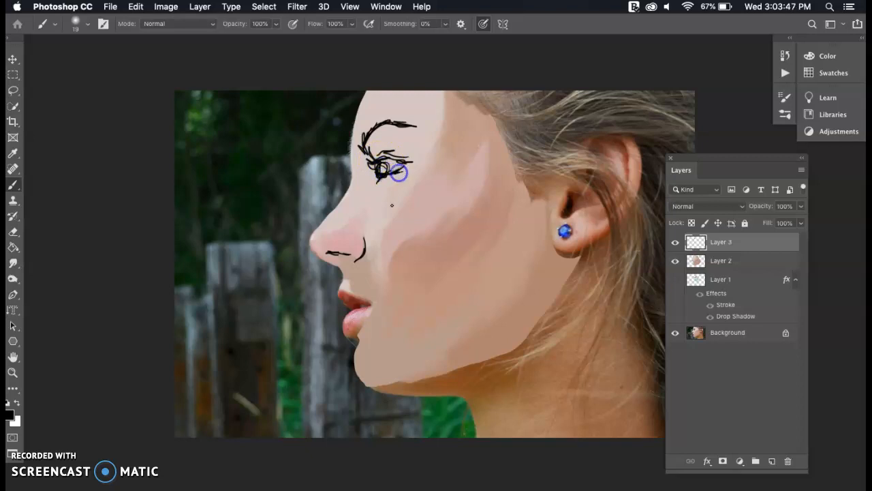
pyautogui.moveTo(370, 304); pyautogui.dragTo(350, 296)
pyautogui.moveTo(365, 104); pyautogui.dragTo(360, 113)
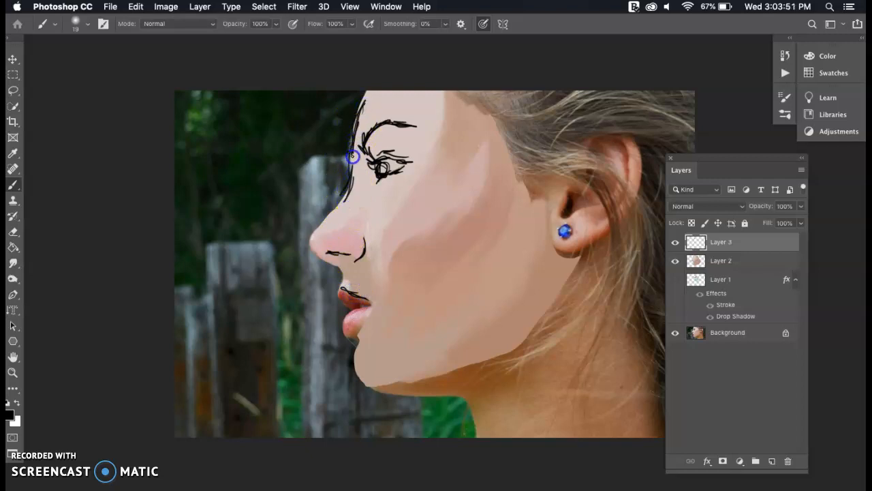
pyautogui.moveTo(323, 252); pyautogui.dragTo(311, 246)
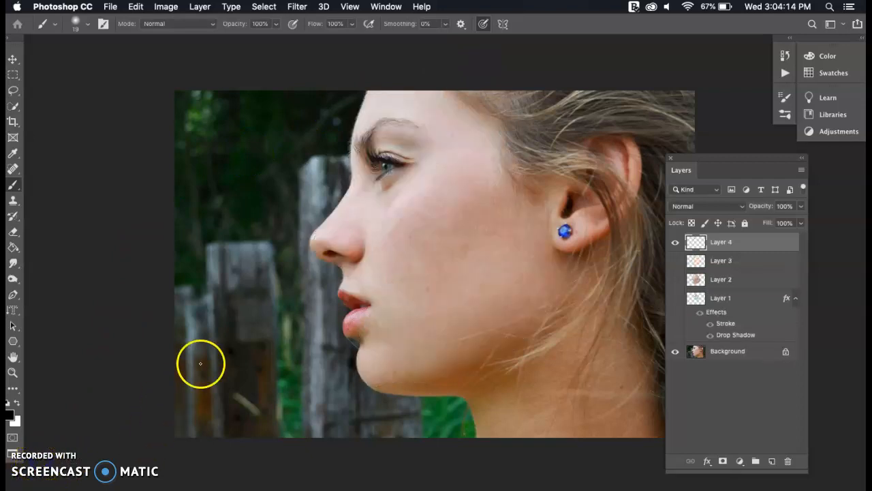
# - Turn on Mandala paint symmetry for the brush with a segment count of 3
pyautogui.click(505, 25)
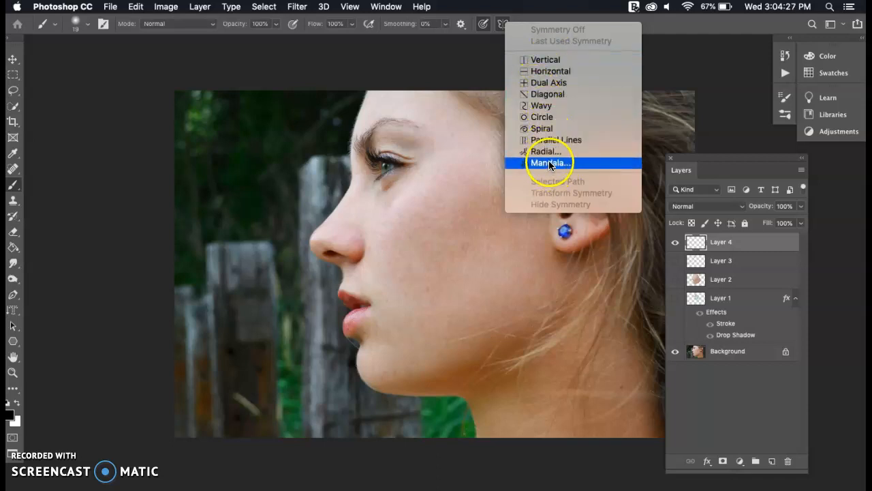
pyautogui.click(582, 167)
pyautogui.click(588, 165)
pyautogui.moveTo(353, 240); pyautogui.dragTo(358, 241)
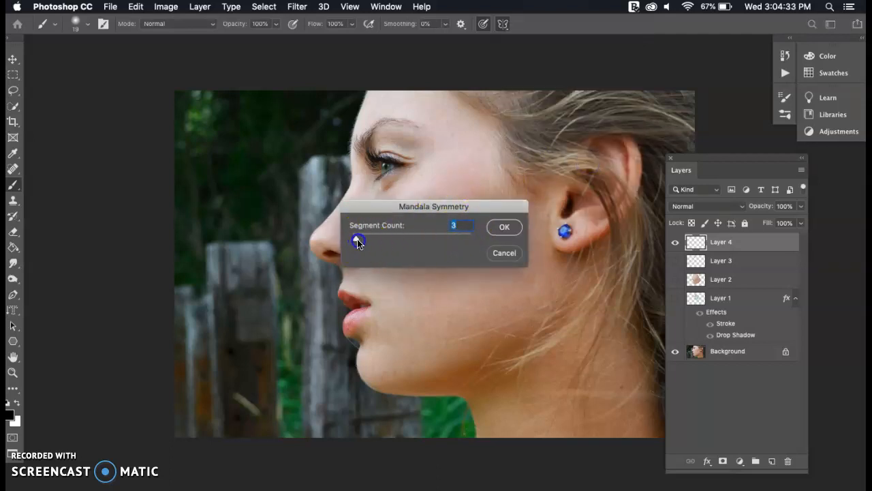
pyautogui.click(512, 227)
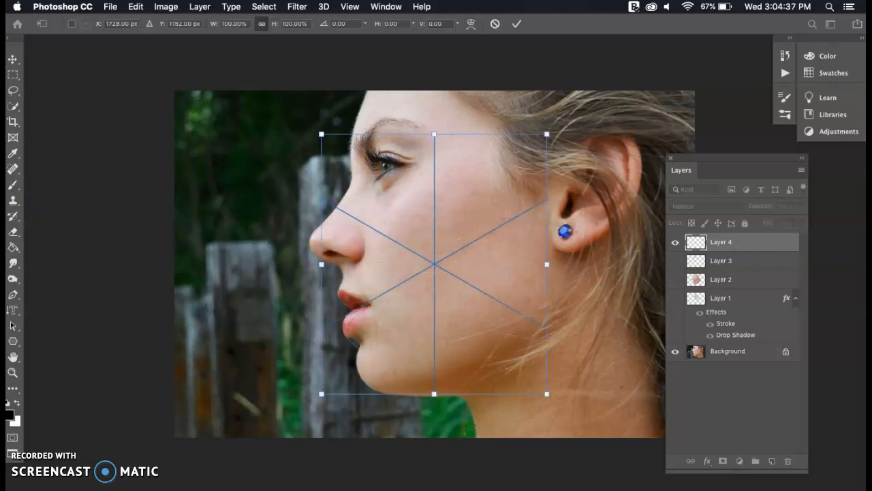
# - Accept the symmetry guides and paint a black mandala of circles and outer petals around their centre on Layer 4
pyautogui.click(13, 184)
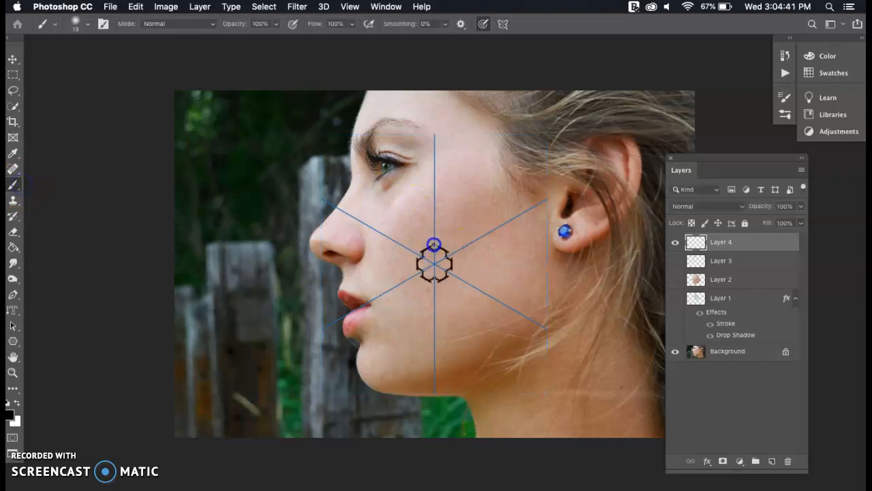
pyautogui.moveTo(417, 235)
pyautogui.mouseDown()
pyautogui.moveTo(394, 213)
pyautogui.moveTo(404, 181)
pyautogui.mouseUp()
pyautogui.moveTo(364, 149)
pyautogui.mouseDown()
pyautogui.moveTo(429, 137)
pyautogui.moveTo(404, 107)
pyautogui.moveTo(382, 99)
pyautogui.mouseUp()
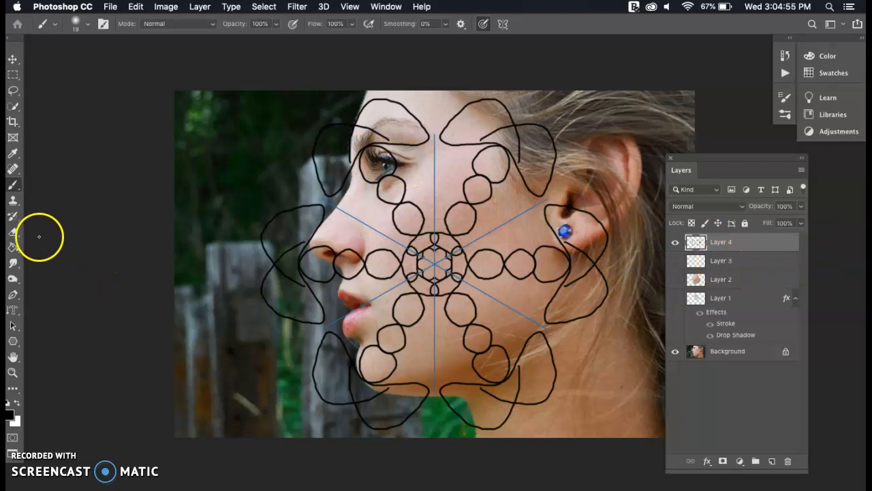
# - Fill all the outer petals of the mandala with a bright magenta using the Paint Bucket
pyautogui.click(10, 414)
pyautogui.click(334, 164)
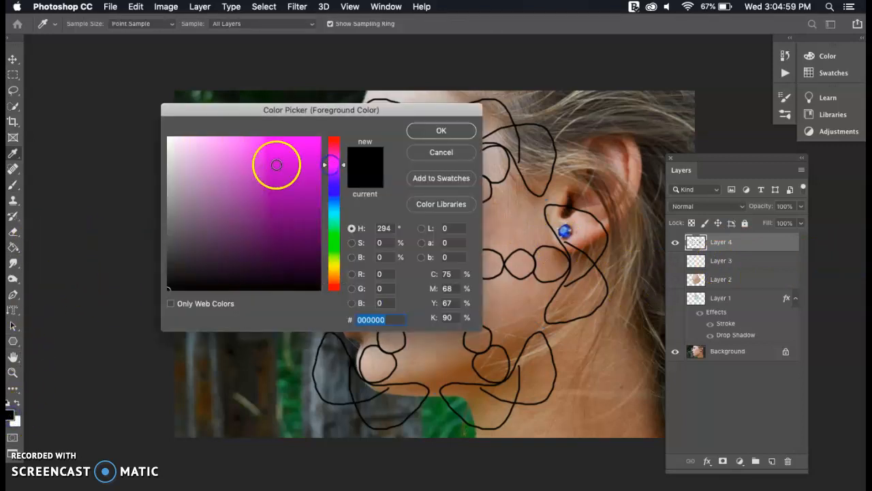
pyautogui.click(276, 165)
pyautogui.click(458, 130)
pyautogui.press('g')
pyautogui.click(469, 128)
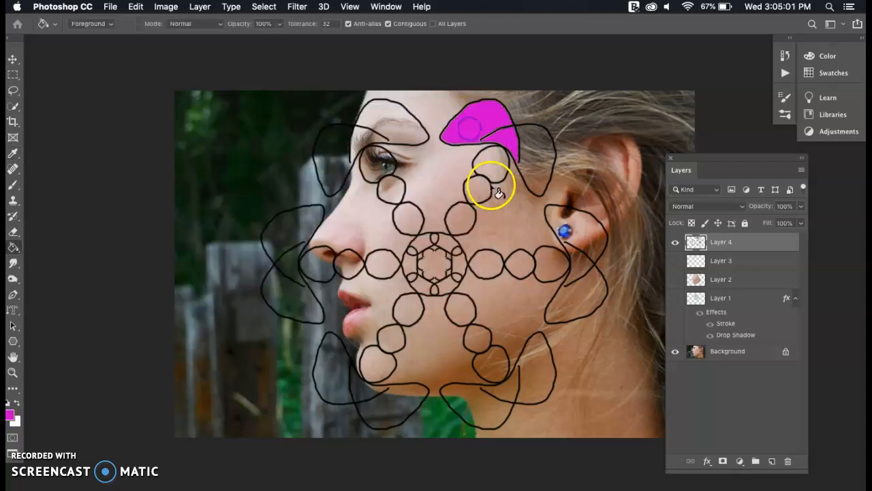
pyautogui.click(526, 151)
pyautogui.click(389, 125)
pyautogui.click(324, 180)
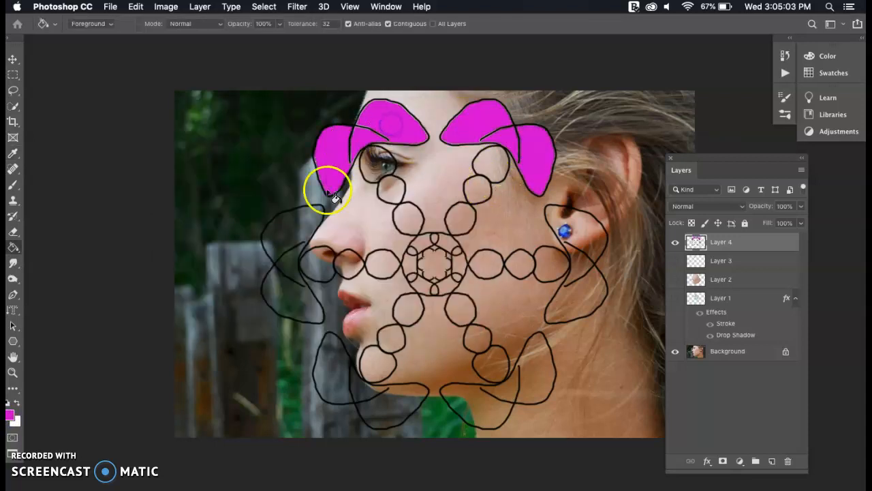
pyautogui.click(298, 232)
pyautogui.click(347, 354)
pyautogui.click(455, 390)
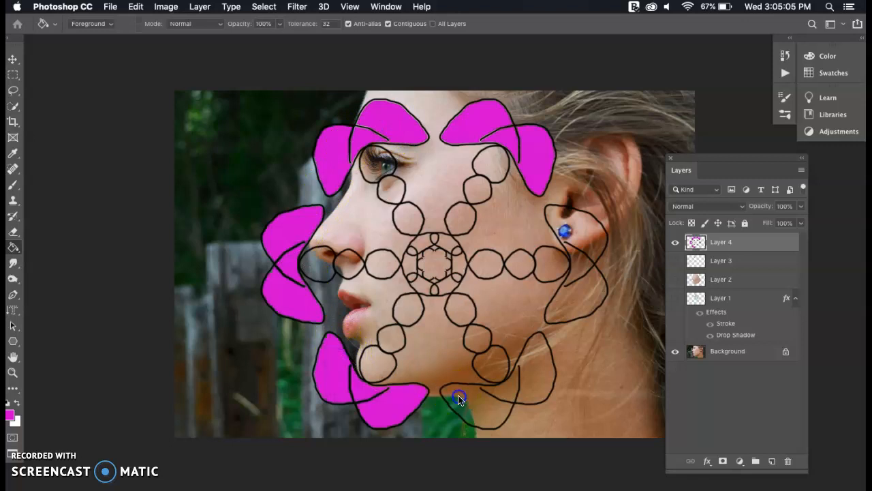
pyautogui.click(551, 317)
# - Fill the six circles around the mandala's central ring with the same magenta
pyautogui.click(485, 268)
pyautogui.click(390, 266)
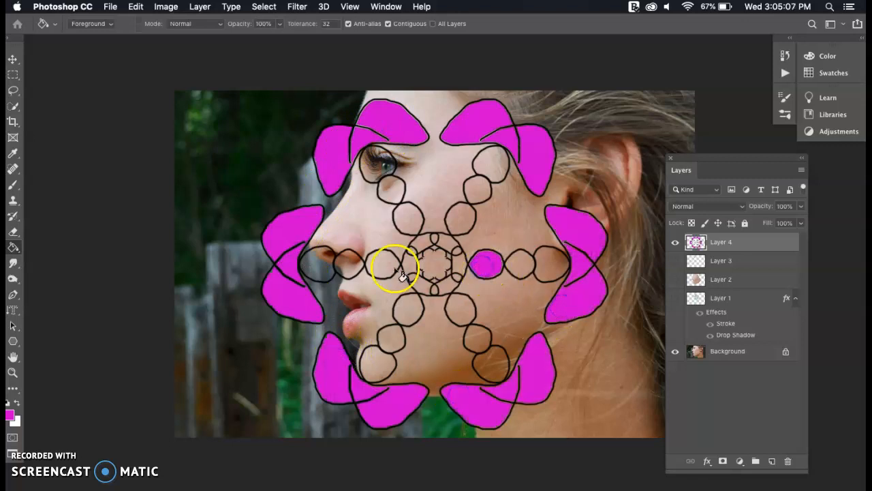
pyautogui.click(408, 220)
pyautogui.click(460, 217)
pyautogui.click(455, 309)
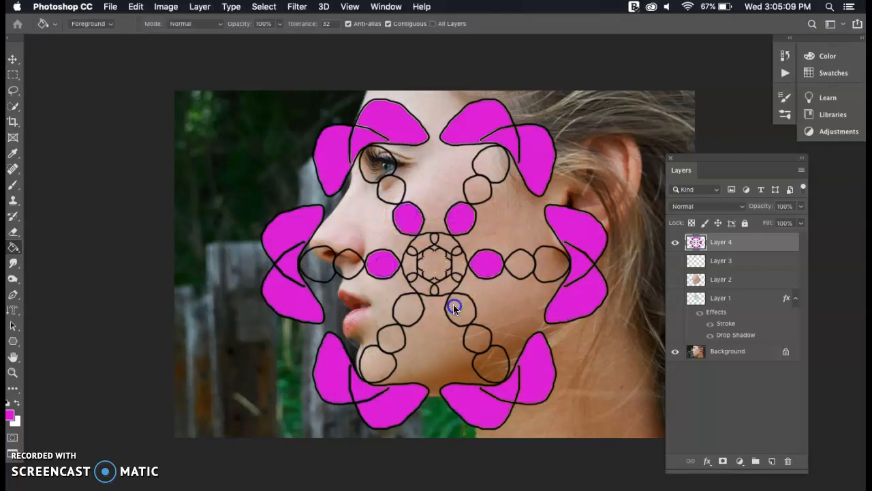
pyautogui.click(409, 309)
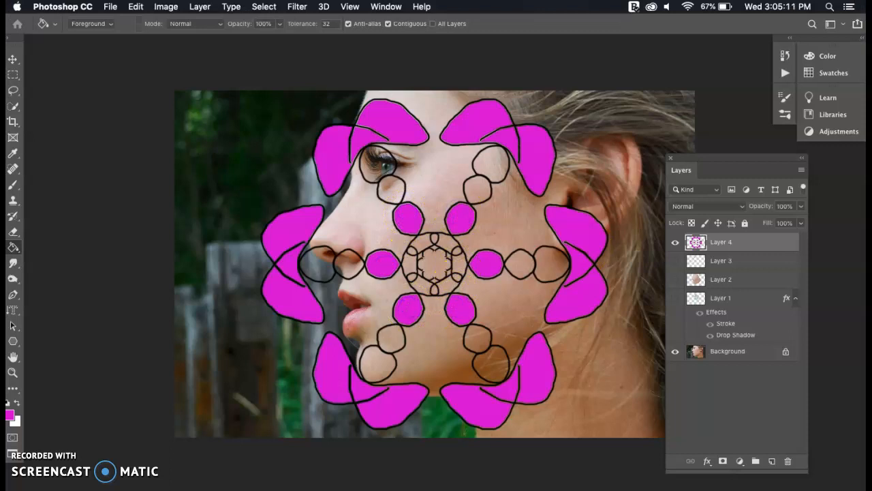
# - Scale the mandala down with Free Transform and place it on the upper cheek in front of the ear
pyautogui.press('super+t')
pyautogui.moveTo(607, 431); pyautogui.dragTo(356, 192)
pyautogui.moveTo(310, 151); pyautogui.dragTo(485, 209)
pyautogui.click(589, 23)
pyautogui.click(832, 182)
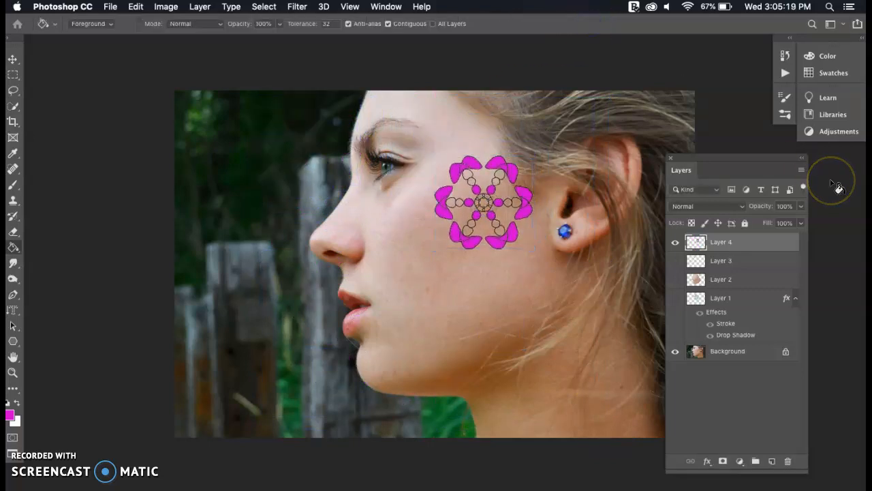
# - Paste a copy of the mandala, scale it to 76.70%, and place it on the cheek between the nose and the first mandala
pyautogui.press('super+v')
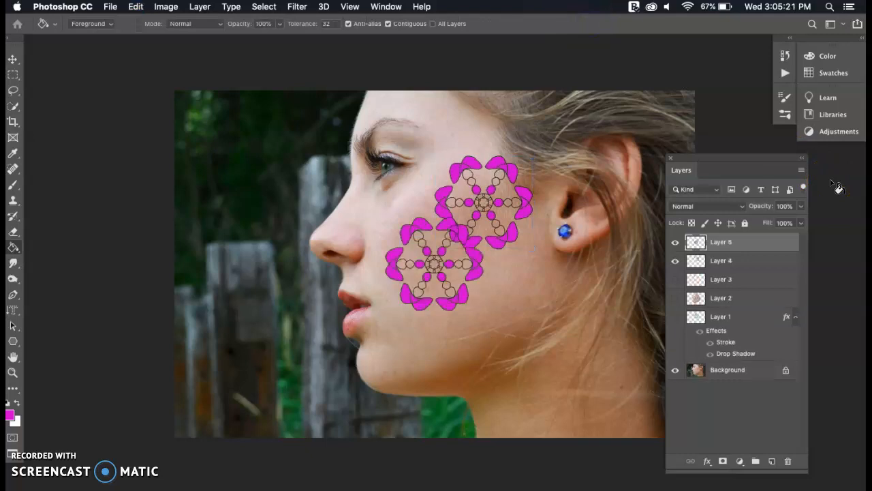
pyautogui.click(13, 60)
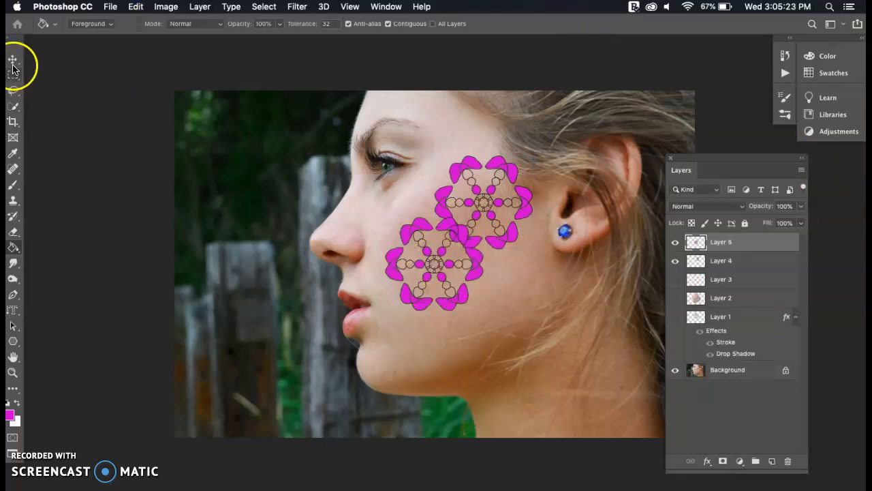
pyautogui.moveTo(424, 258); pyautogui.dragTo(411, 263)
pyautogui.press('super+t')
pyautogui.moveTo(465, 311); pyautogui.dragTo(443, 288)
pyautogui.moveTo(412, 248); pyautogui.dragTo(431, 257)
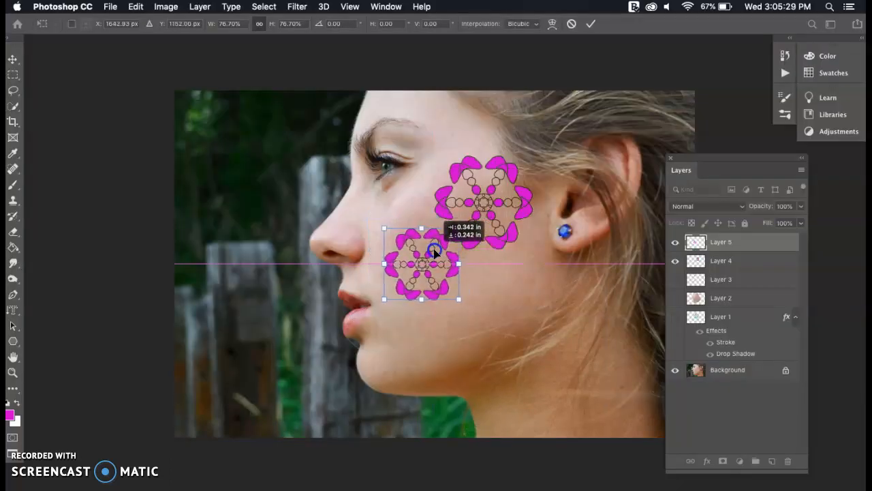
pyautogui.click(591, 24)
# - Duplicate the smaller mandala onto another layer so the copies overlap, and move both together slightly down the cheek
pyautogui.press('super+c')
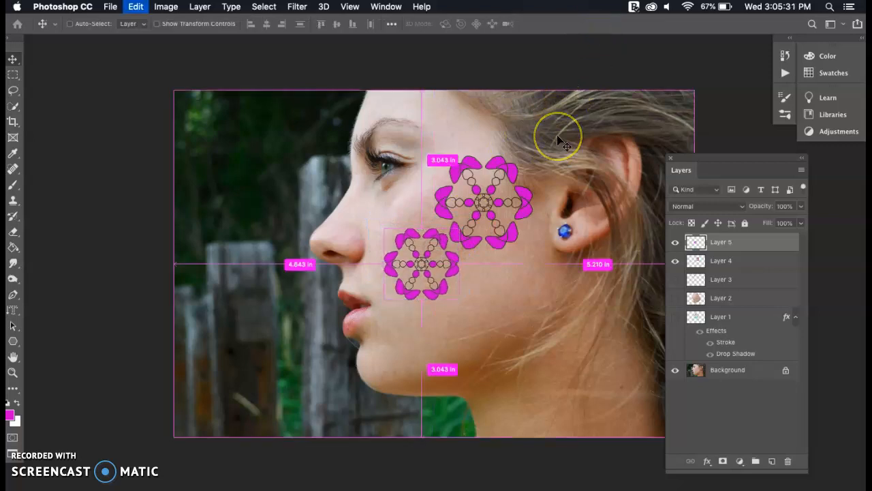
pyautogui.press('super+v')
pyautogui.moveTo(441, 272); pyautogui.dragTo(403, 327)
pyautogui.press('super+t')
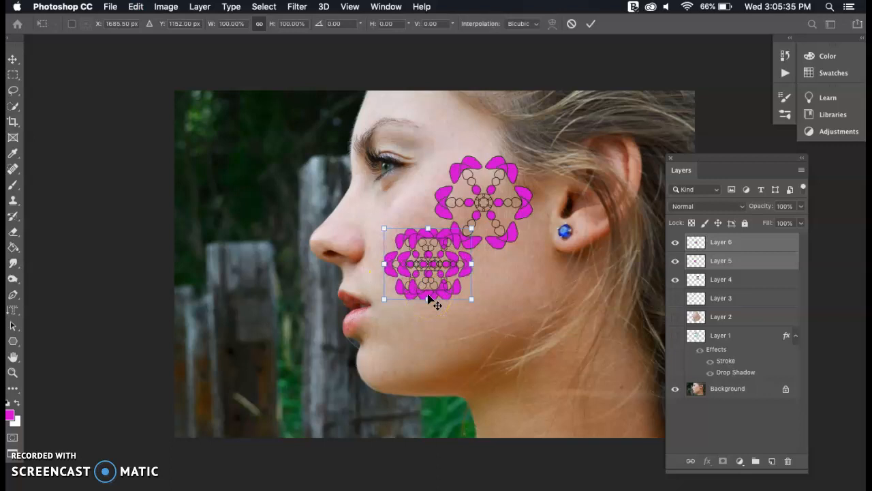
pyautogui.moveTo(430, 275)
pyautogui.mouseDown()
pyautogui.moveTo(416, 298)
pyautogui.moveTo(429, 281)
pyautogui.mouseUp()
# - Lower the opacity of the two overlapping smaller mandalas to 53% and apply the transform
pyautogui.click(802, 207)
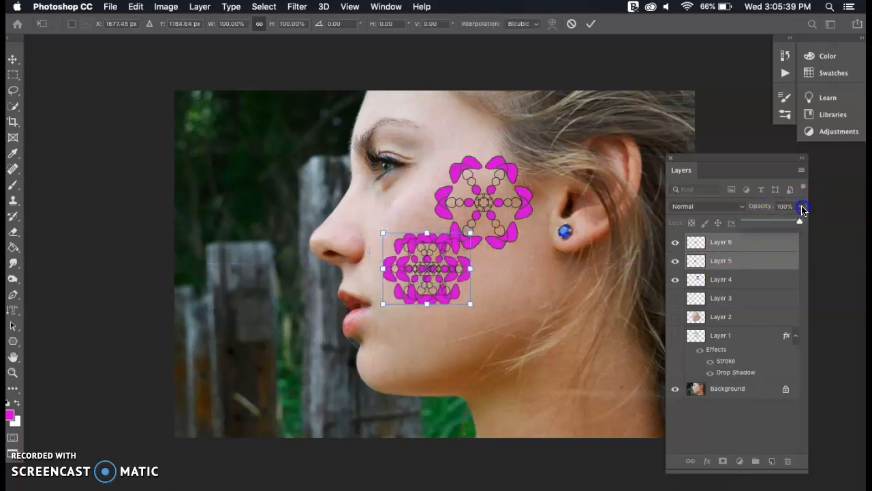
pyautogui.moveTo(784, 221); pyautogui.dragTo(642, 244)
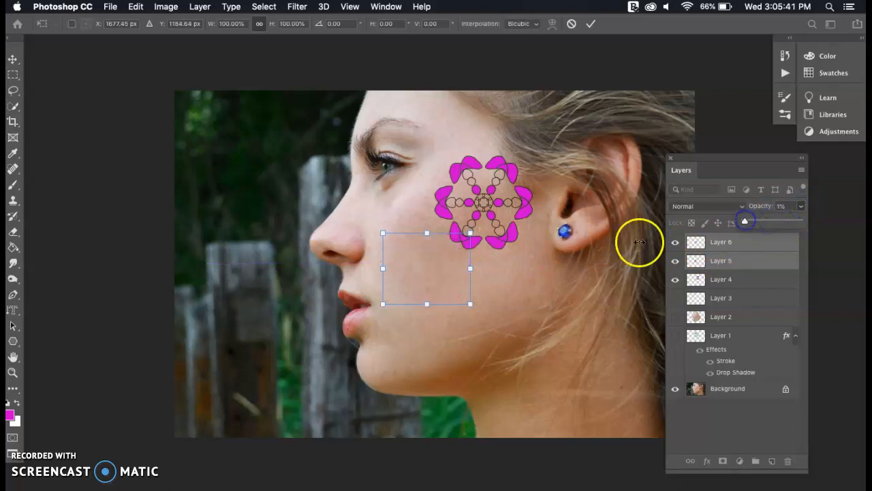
pyautogui.moveTo(711, 238); pyautogui.dragTo(775, 220)
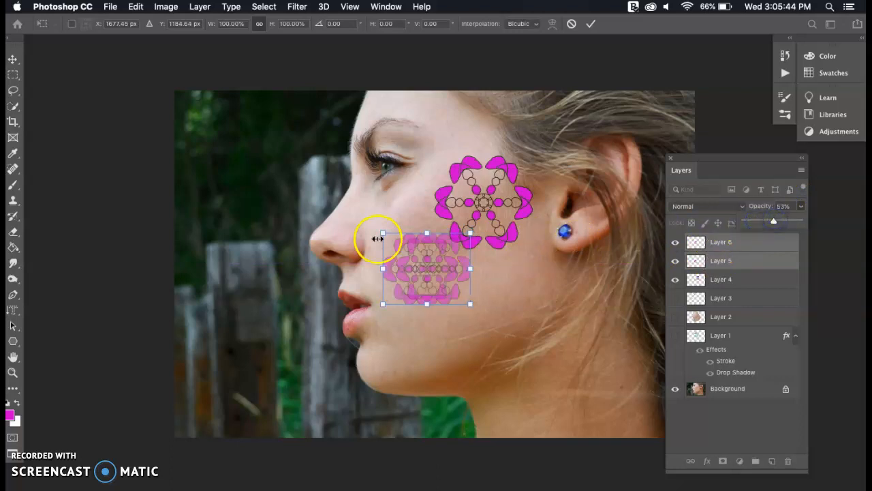
pyautogui.click(590, 24)
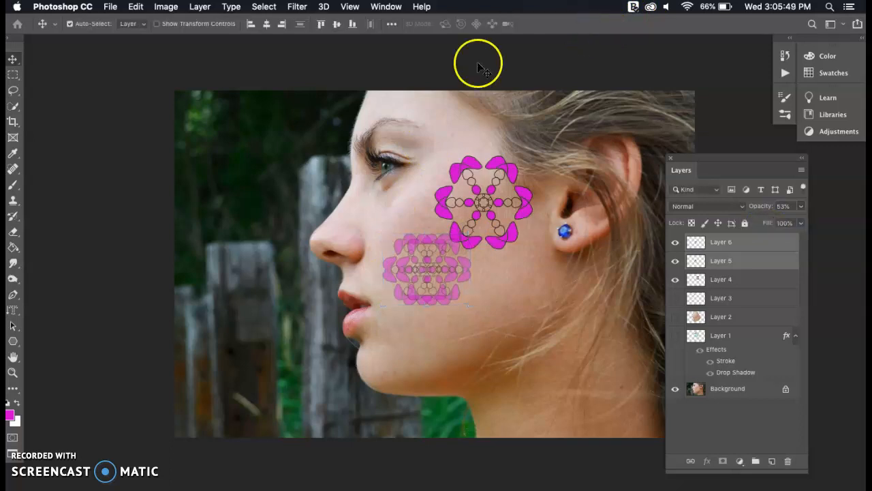